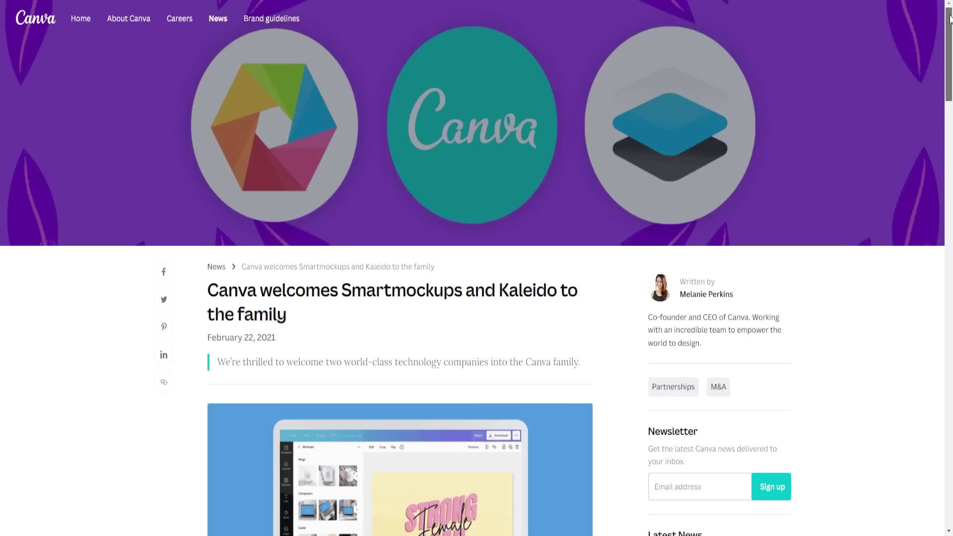
Scroll the home sidebar and open Smartmockups from the Tools list.
scroll(951, 32, down, 3)
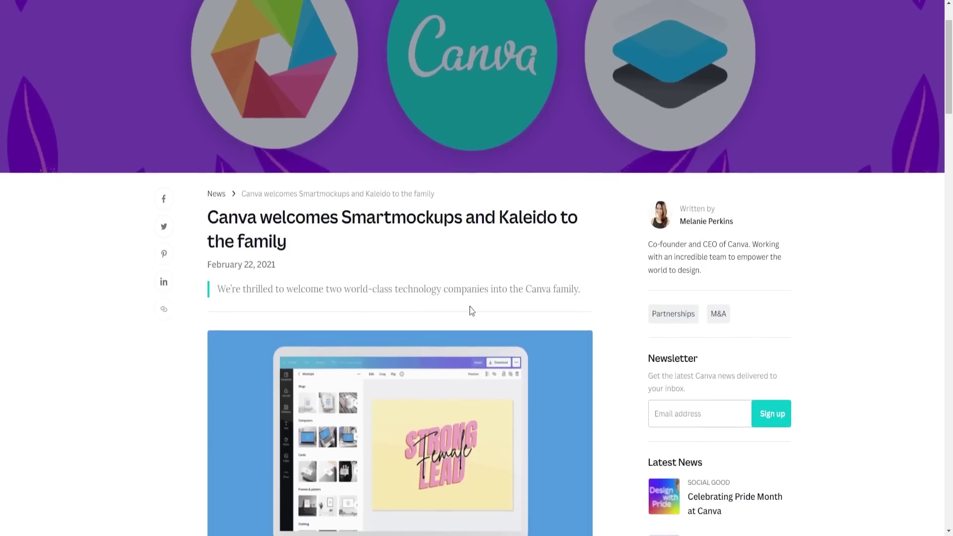
drag(945, 66, 925, 232)
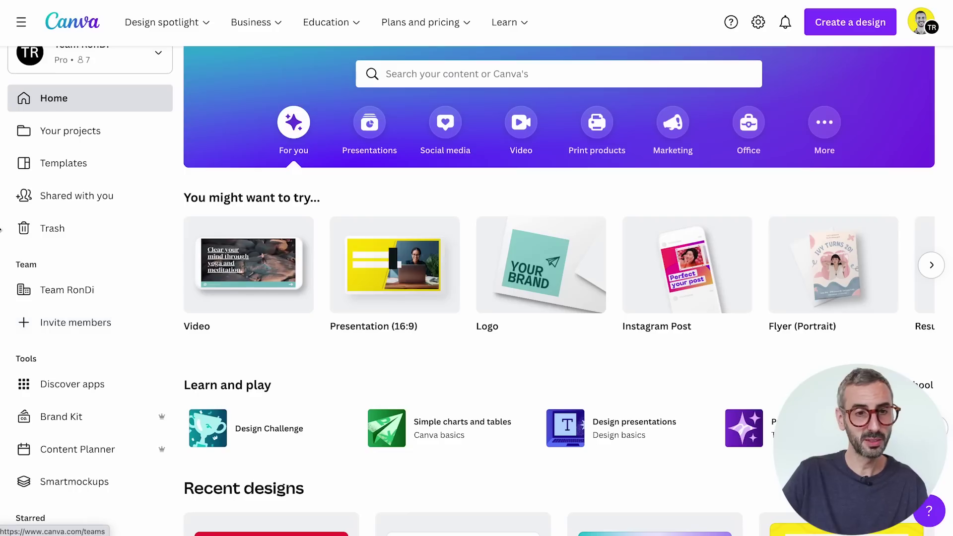
scroll(93, 305, down, 3)
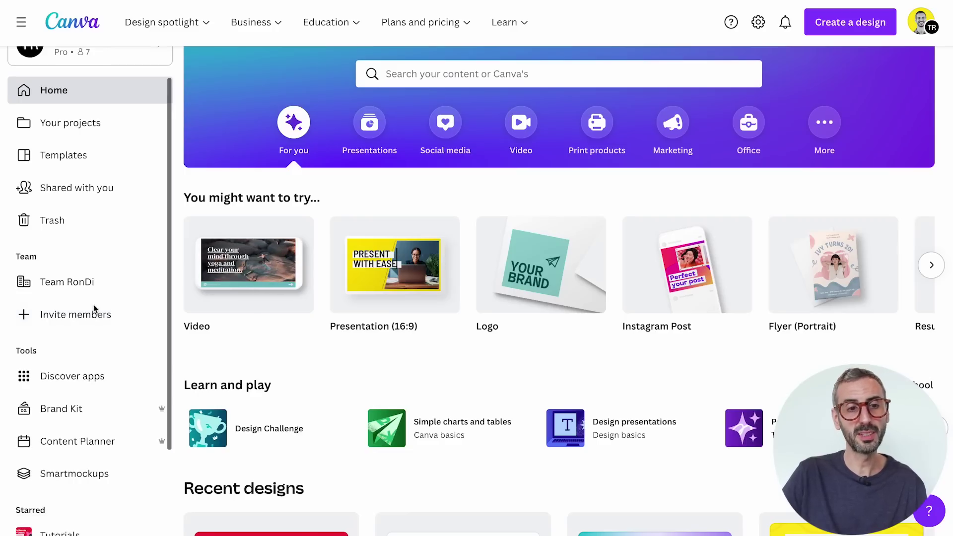
scroll(93, 305, down, 1)
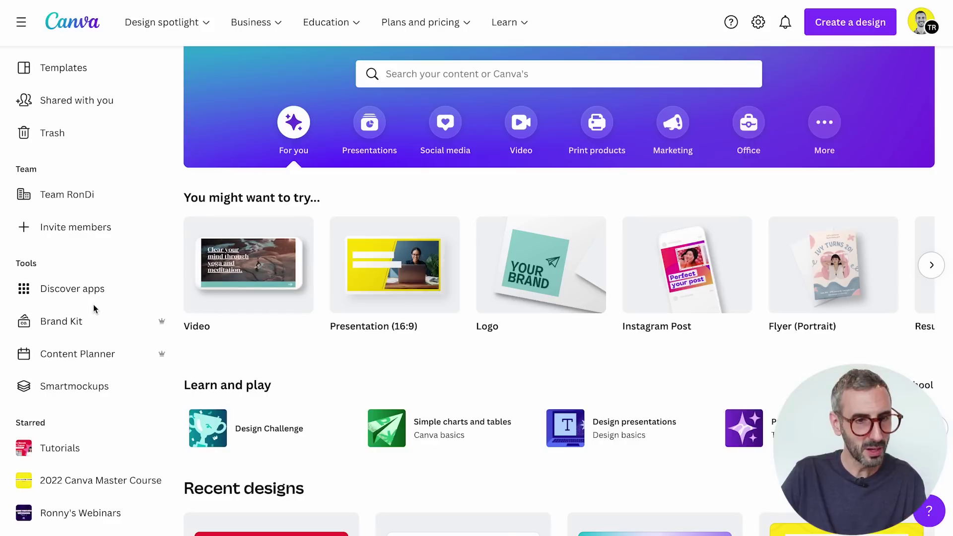
scroll(93, 305, down, 1)
scroll(102, 166, up, 6)
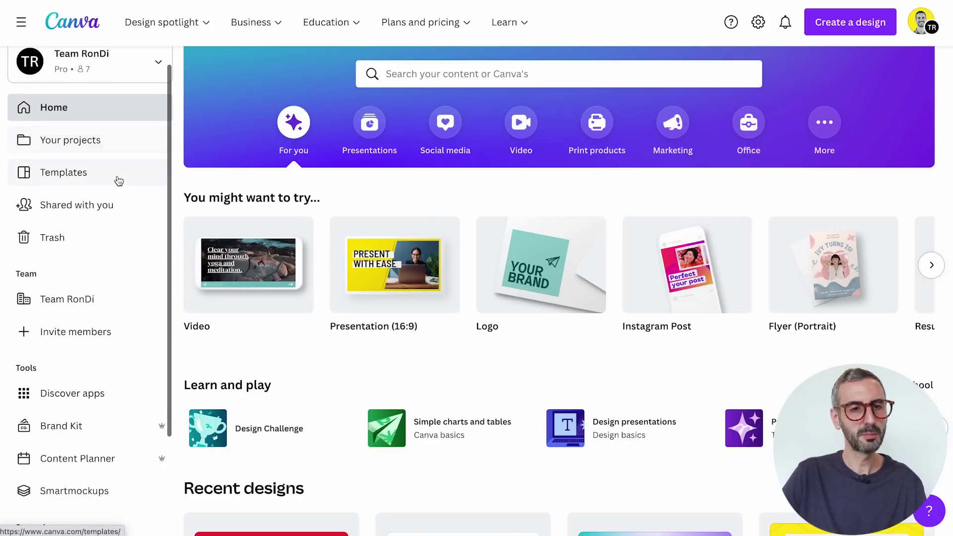
scroll(117, 180, down, 5)
scroll(116, 193, down, 2)
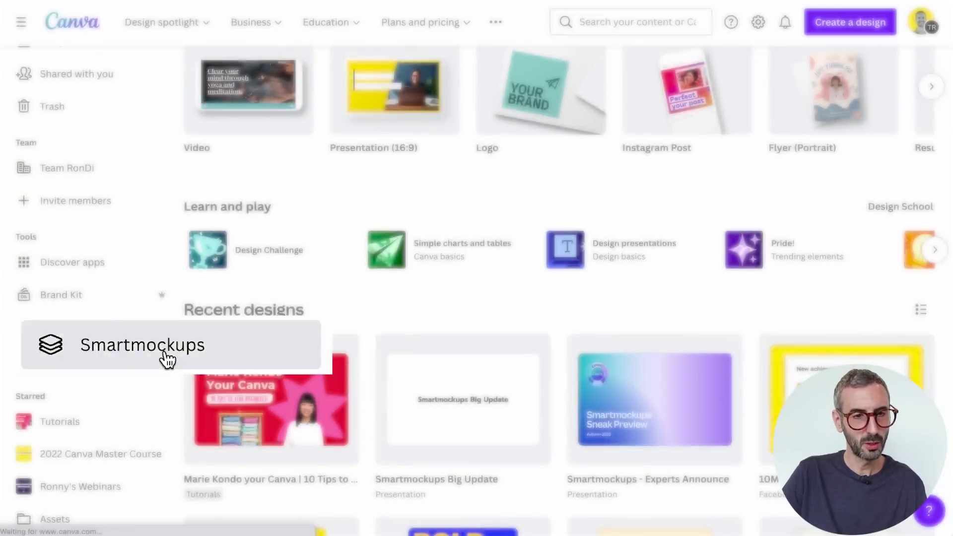
click(159, 361)
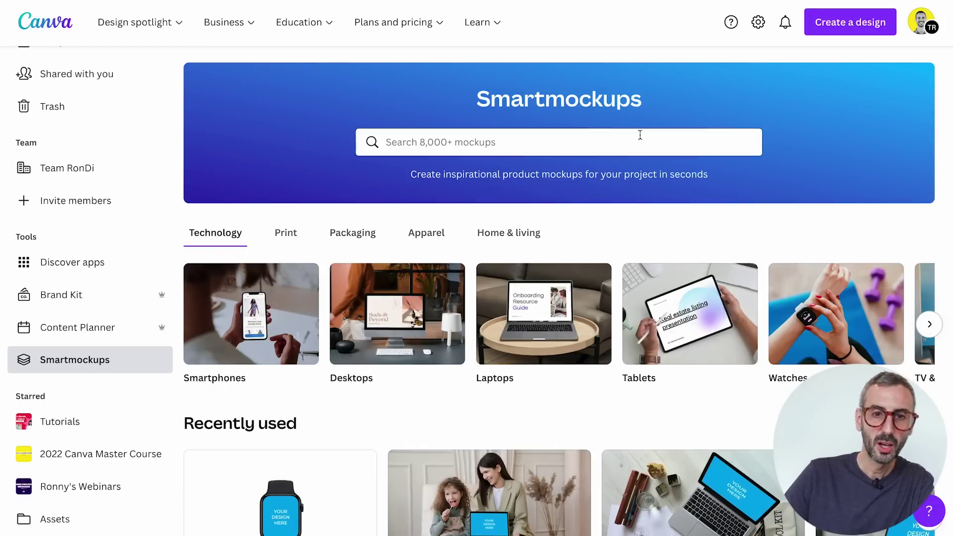
Browse the Smartmockups categories and open the 'Search 8,000+ mockups' suggestions.
scroll(561, 269, down, 1)
scroll(562, 269, down, 2)
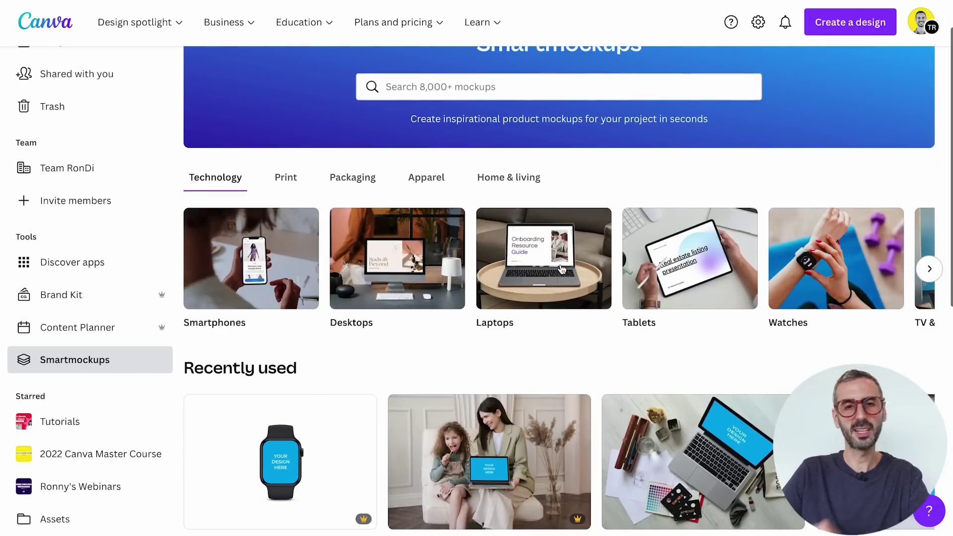
scroll(556, 270, up, 2)
scroll(555, 271, up, 1)
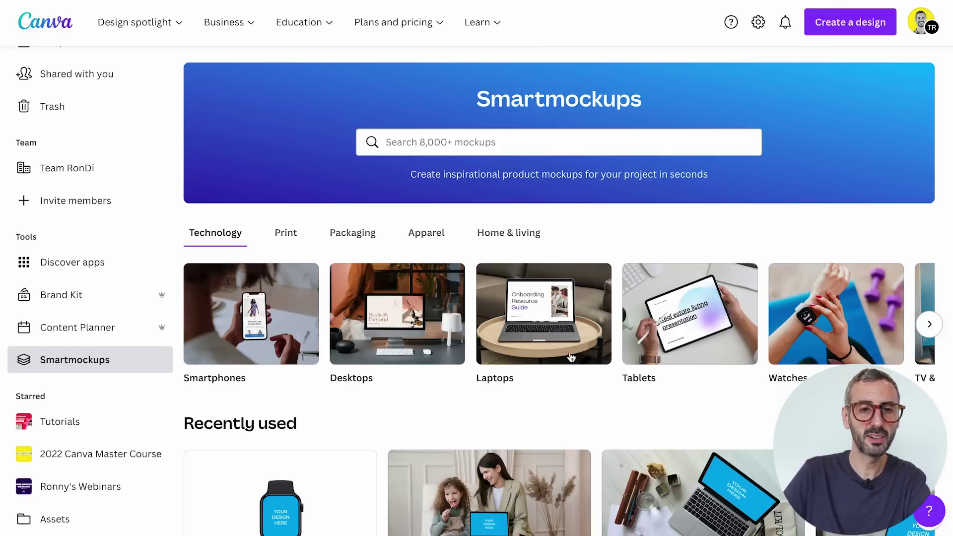
click(506, 142)
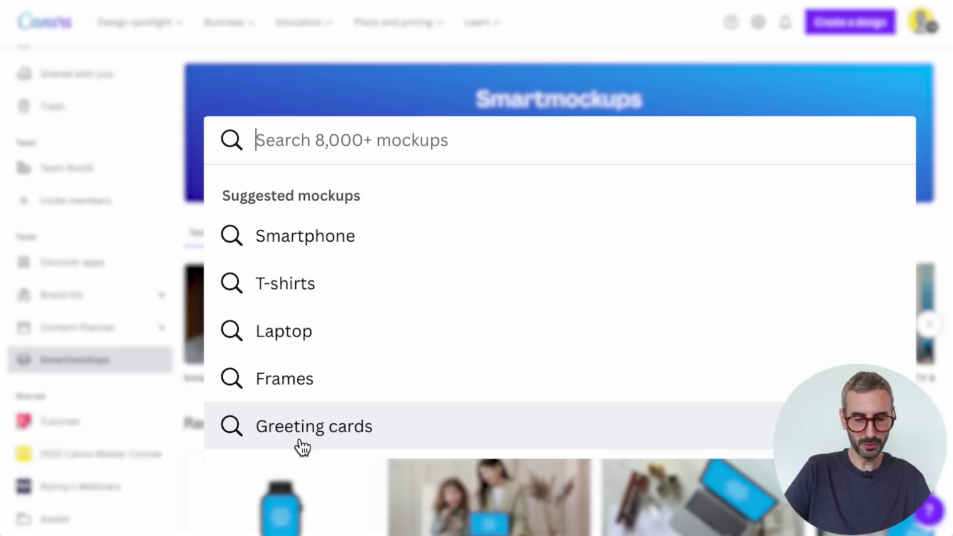
Search 'wa' for Watches mockups, review them, then clear the search and return to Smartmockups.
text(watch)
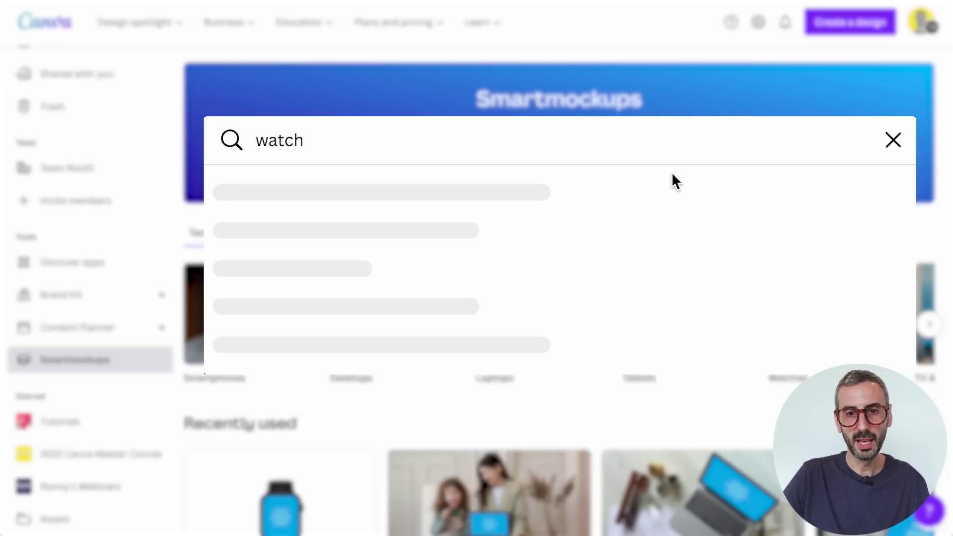
click(500, 187)
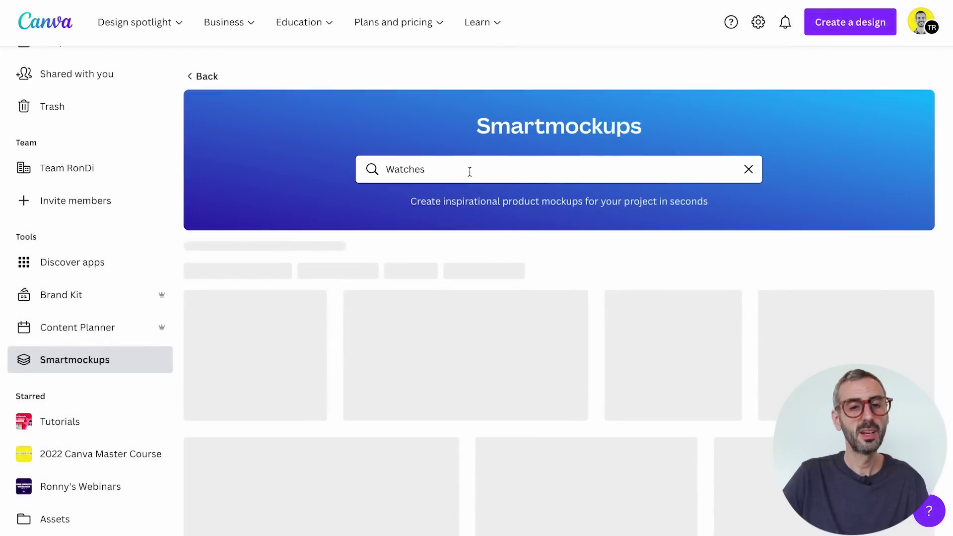
scroll(459, 271, down, 3)
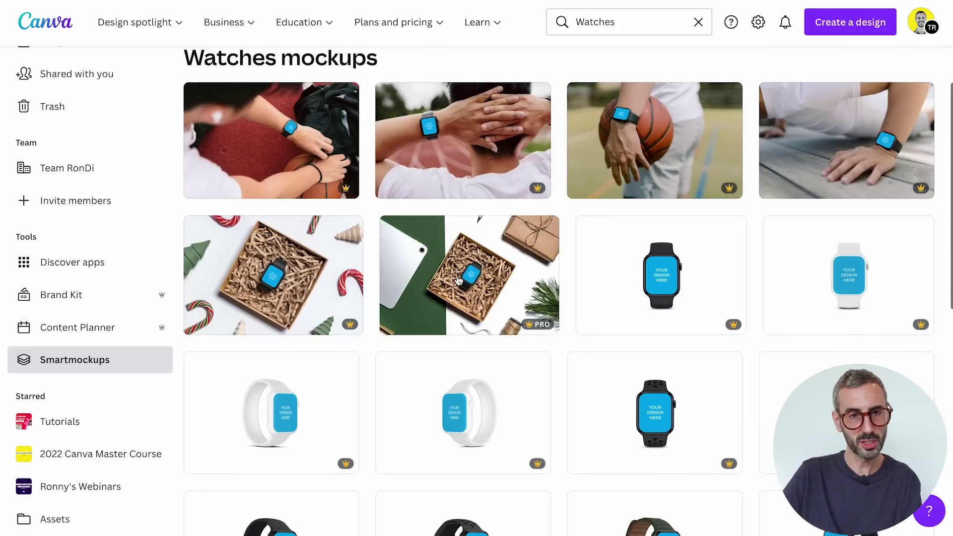
scroll(458, 279, up, 4)
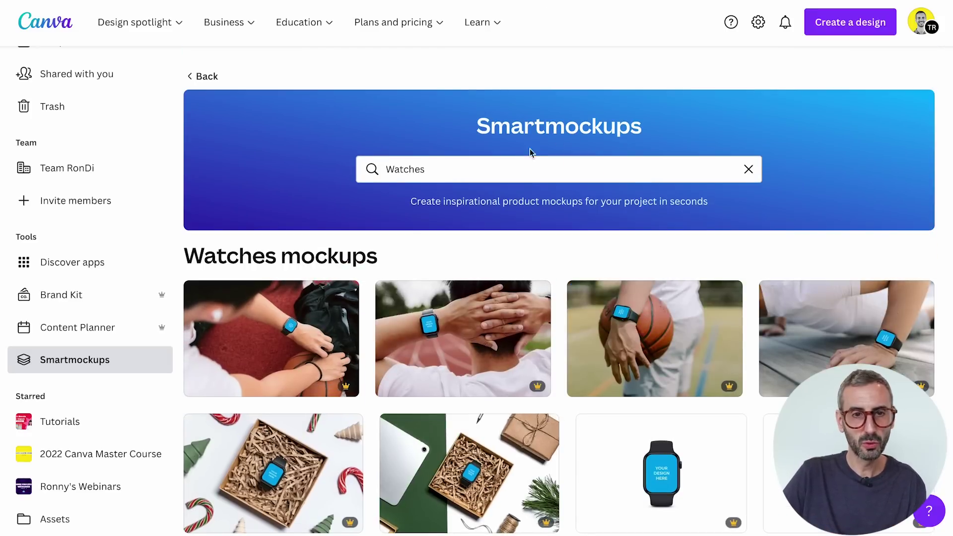
click(749, 169)
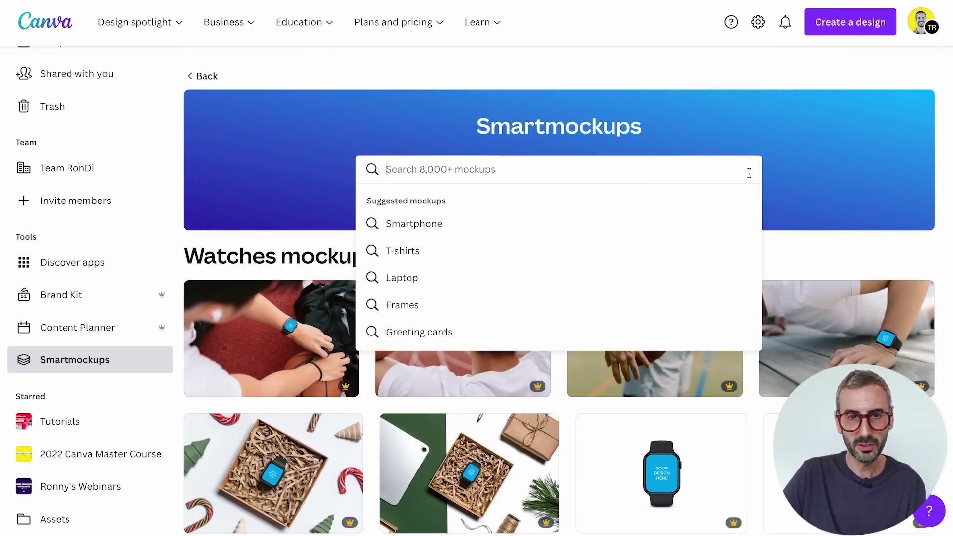
click(72, 362)
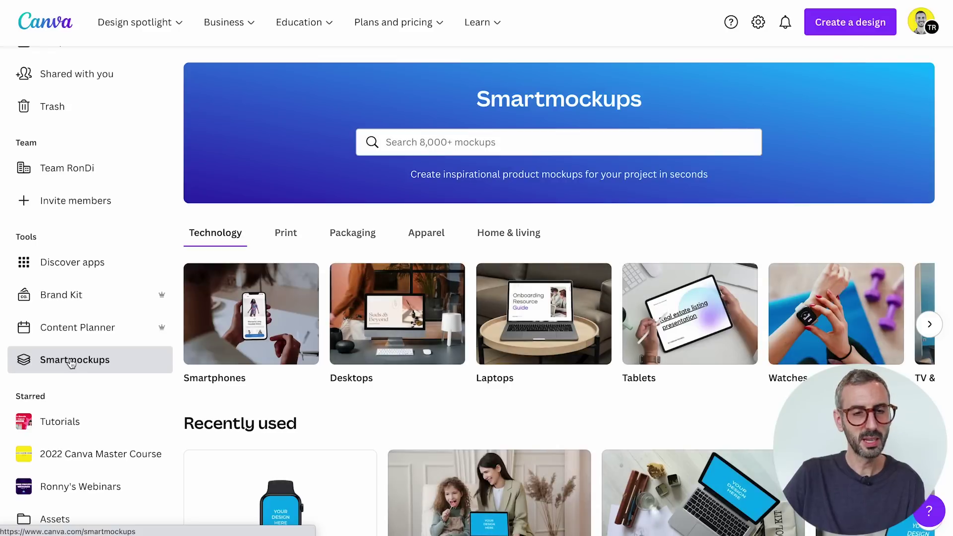
scroll(440, 298, down, 1)
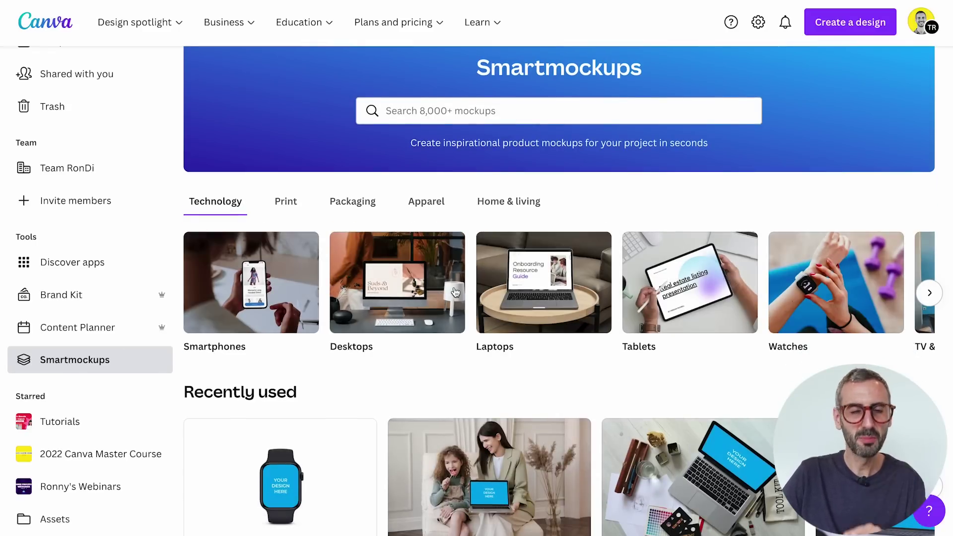
scroll(454, 292, down, 1)
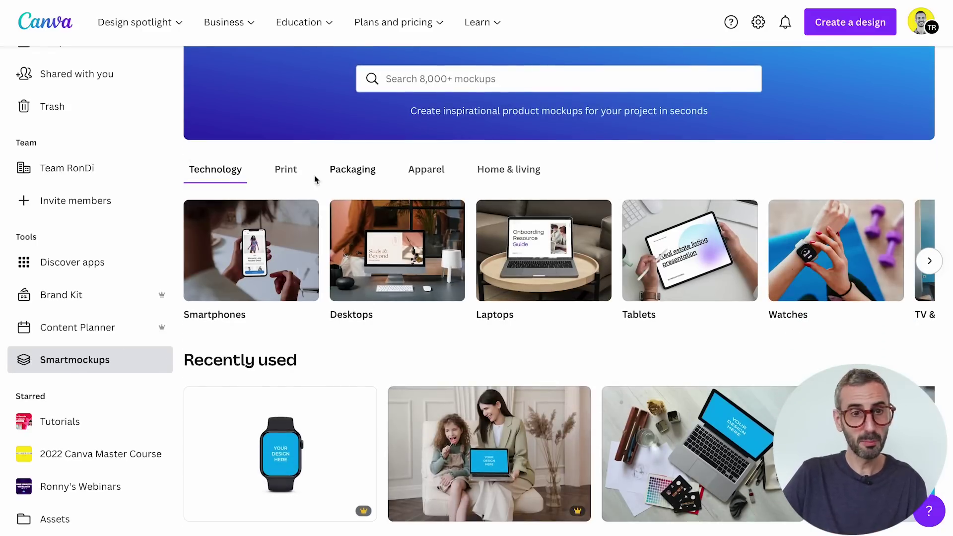
click(288, 176)
click(342, 177)
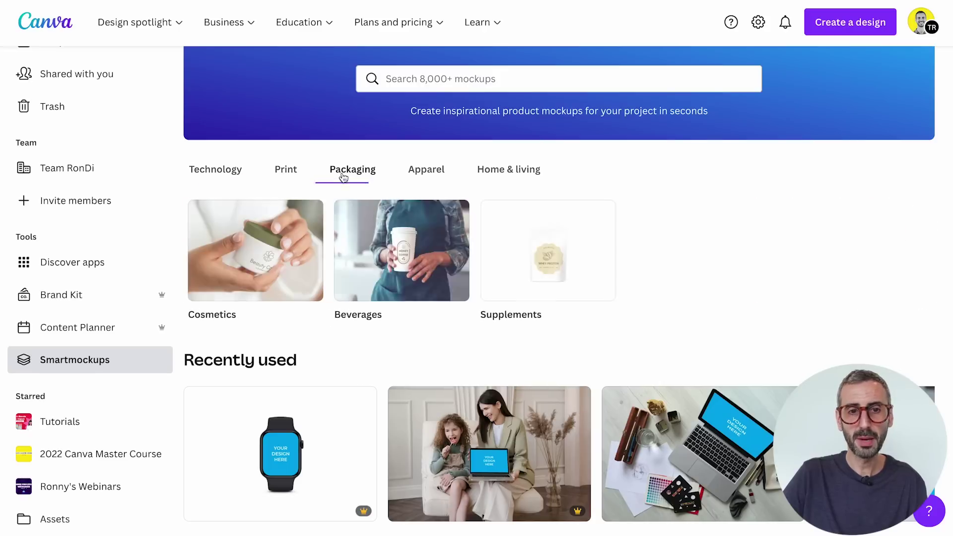
click(440, 174)
click(493, 176)
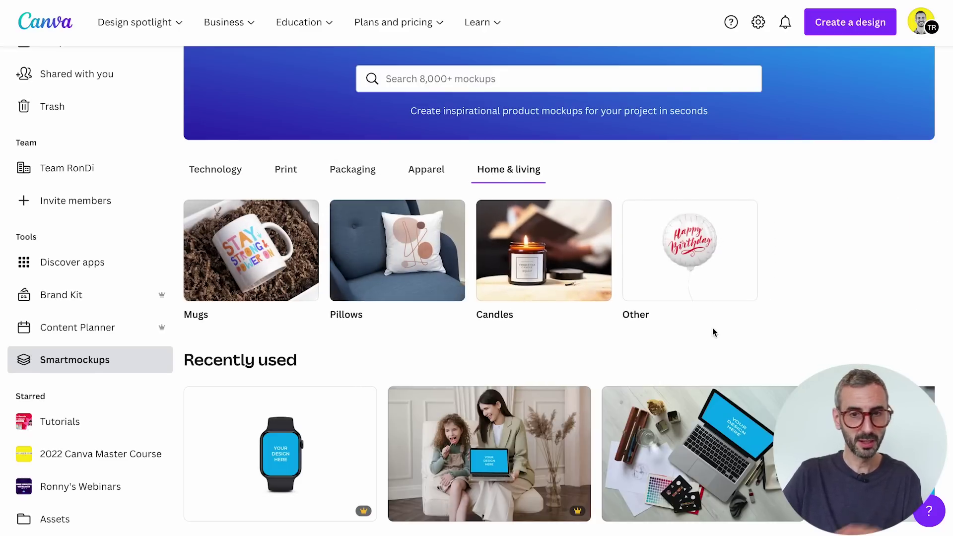
scroll(372, 336, down, 1)
scroll(353, 320, up, 2)
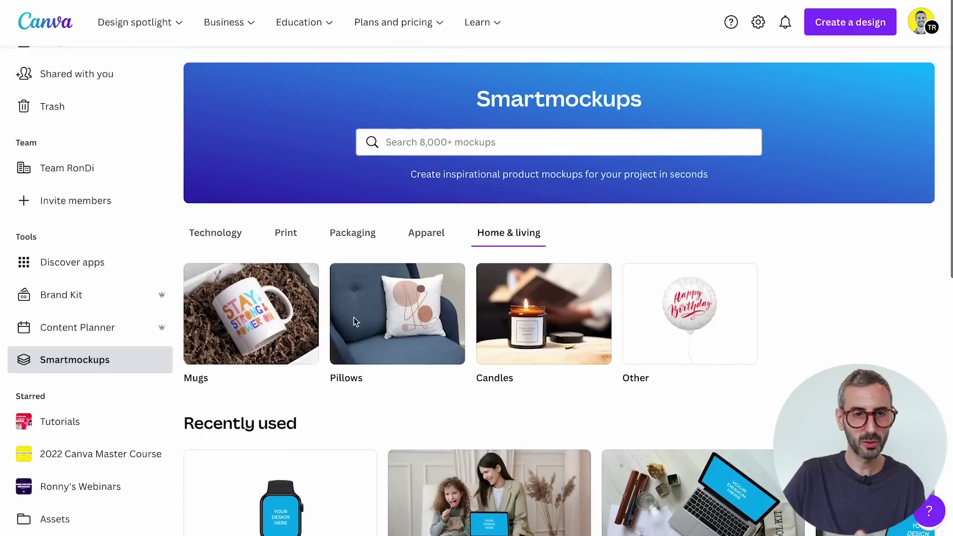
click(228, 237)
scroll(228, 239, down, 2)
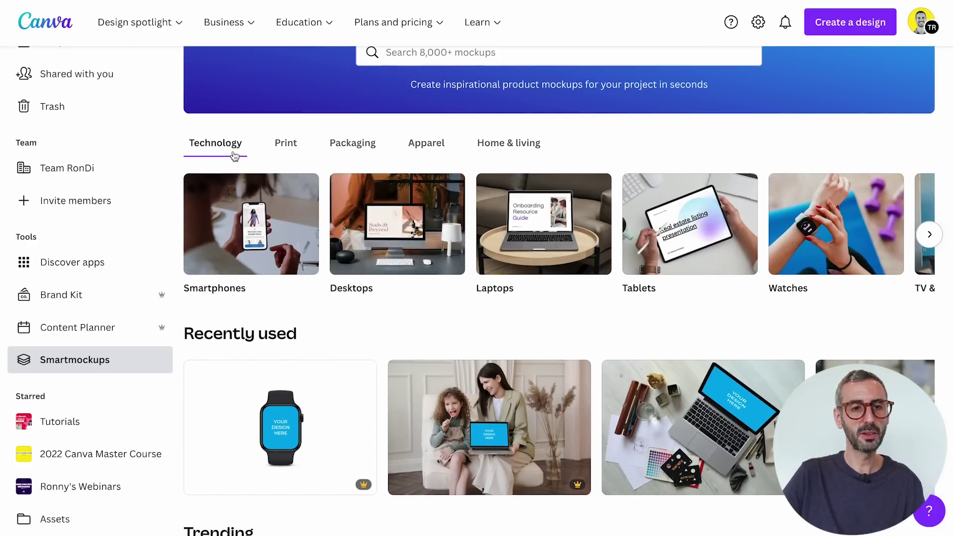
scroll(266, 170, up, 2)
scroll(303, 230, down, 3)
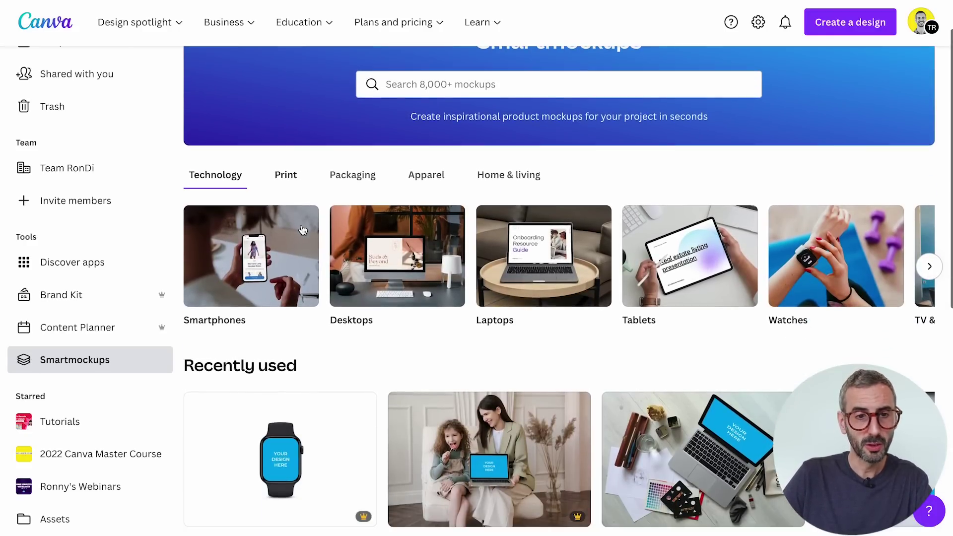
scroll(303, 229, down, 1)
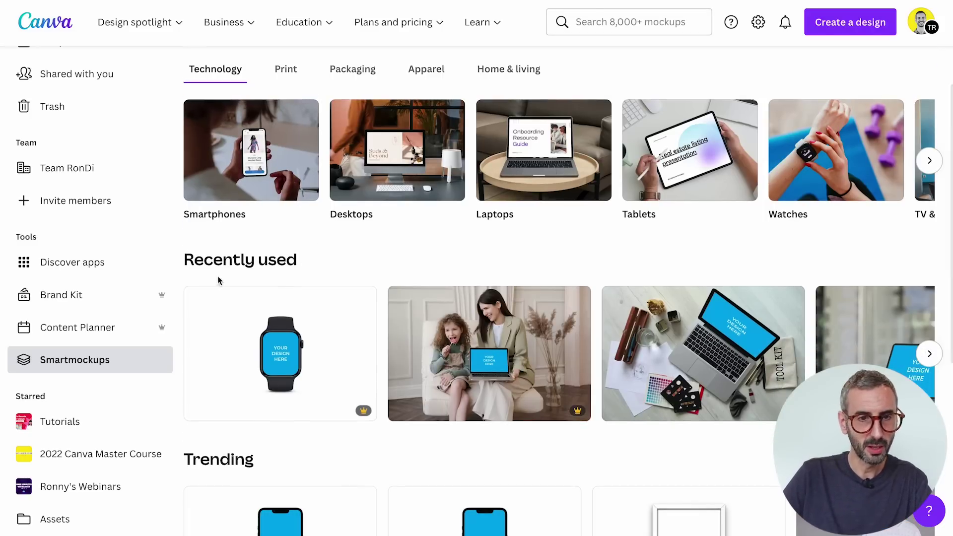
scroll(437, 308, down, 1)
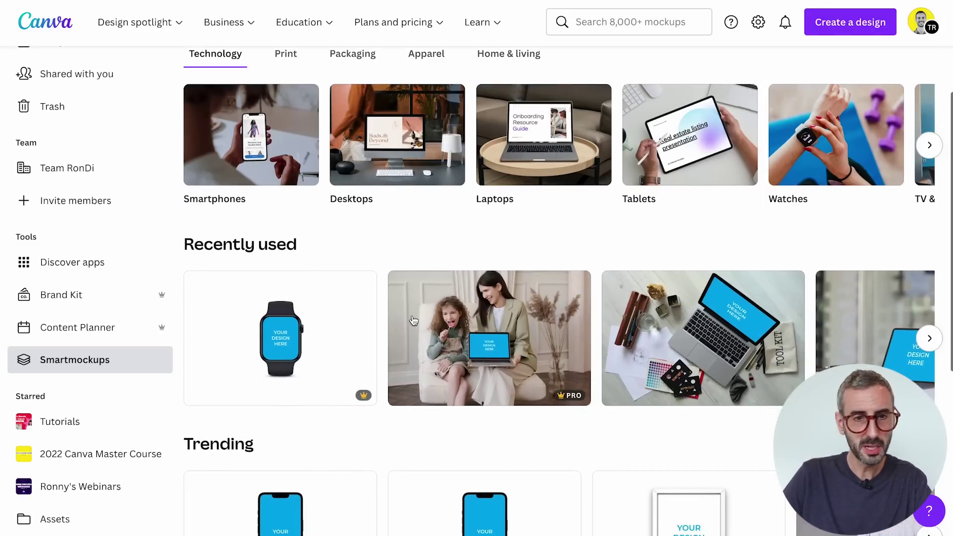
scroll(312, 293, down, 1)
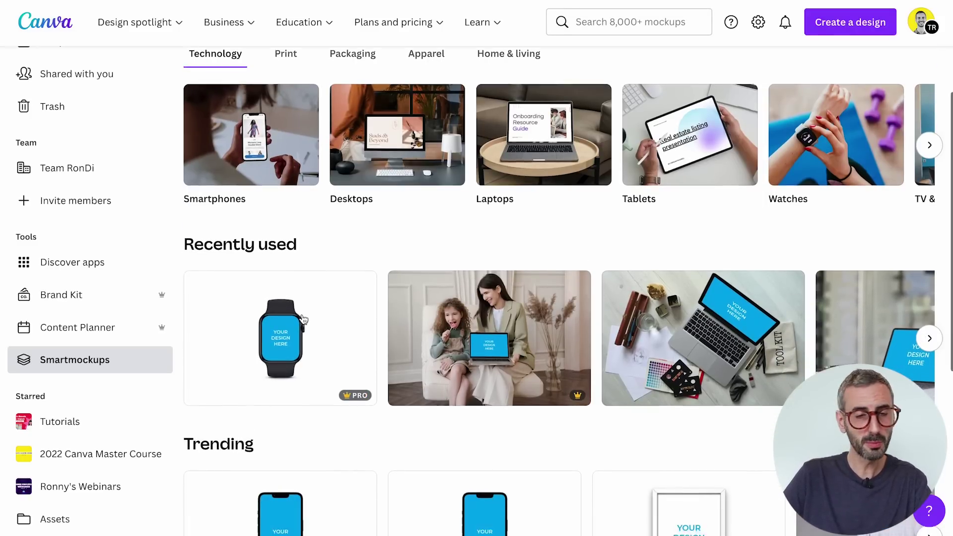
scroll(319, 325, down, 1)
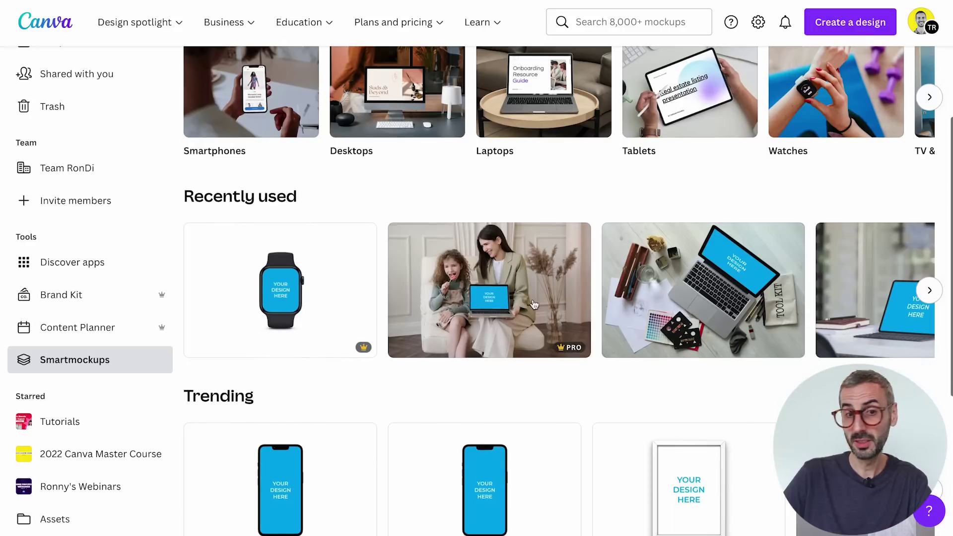
scroll(839, 289, down, 1)
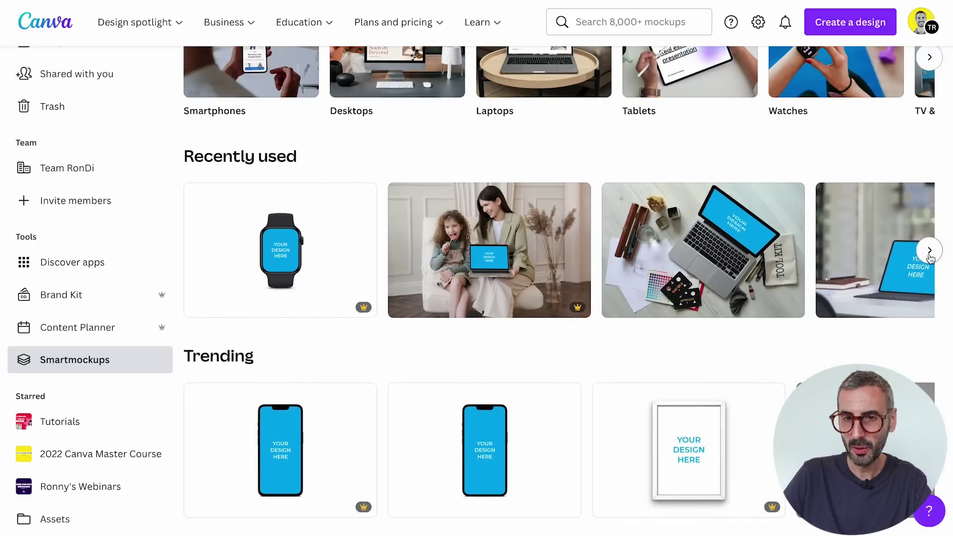
click(930, 252)
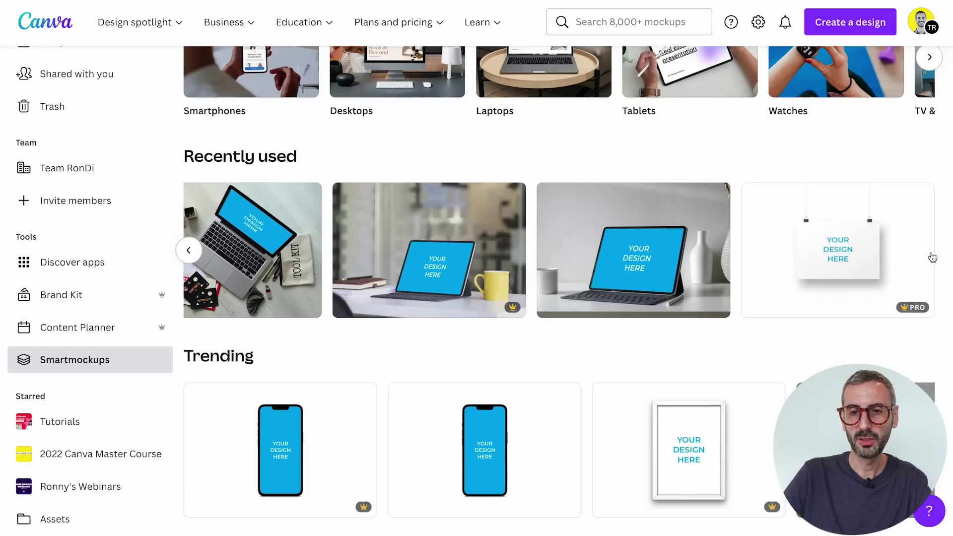
scroll(191, 332, down, 3)
scroll(694, 354, down, 2)
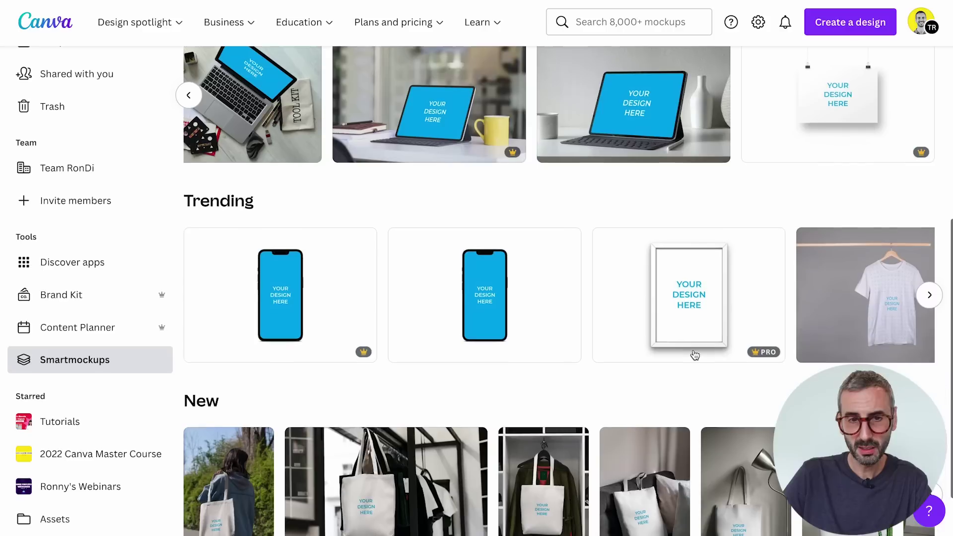
scroll(694, 354, down, 1)
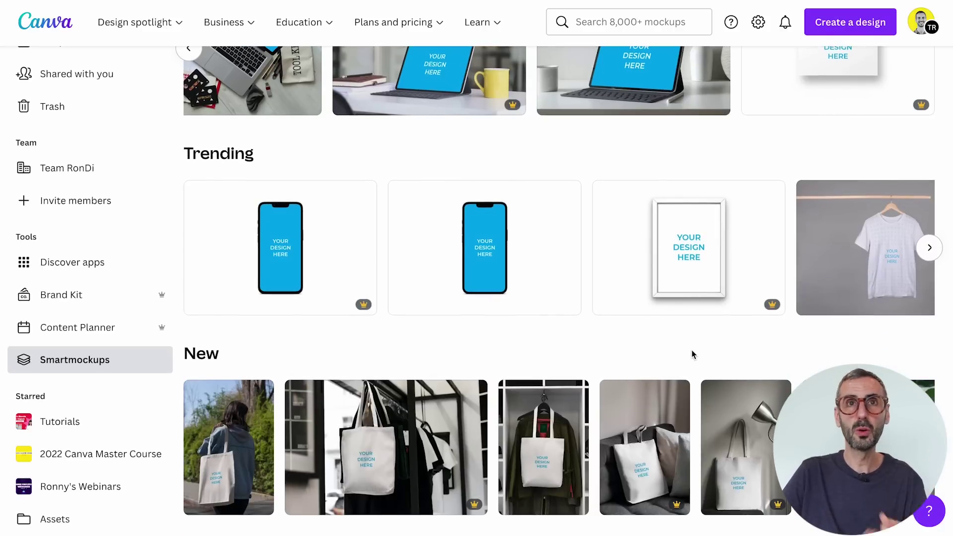
scroll(692, 354, down, 1)
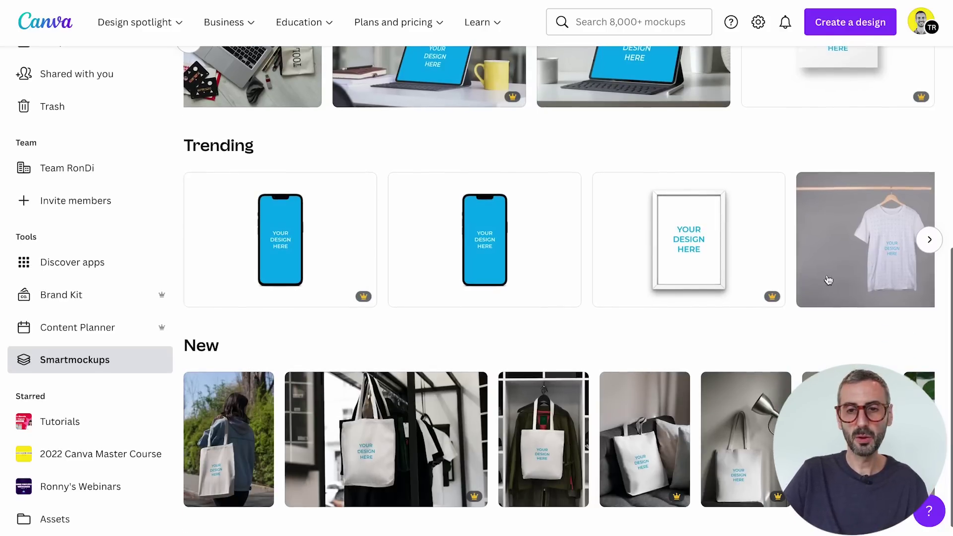
click(931, 241)
click(930, 241)
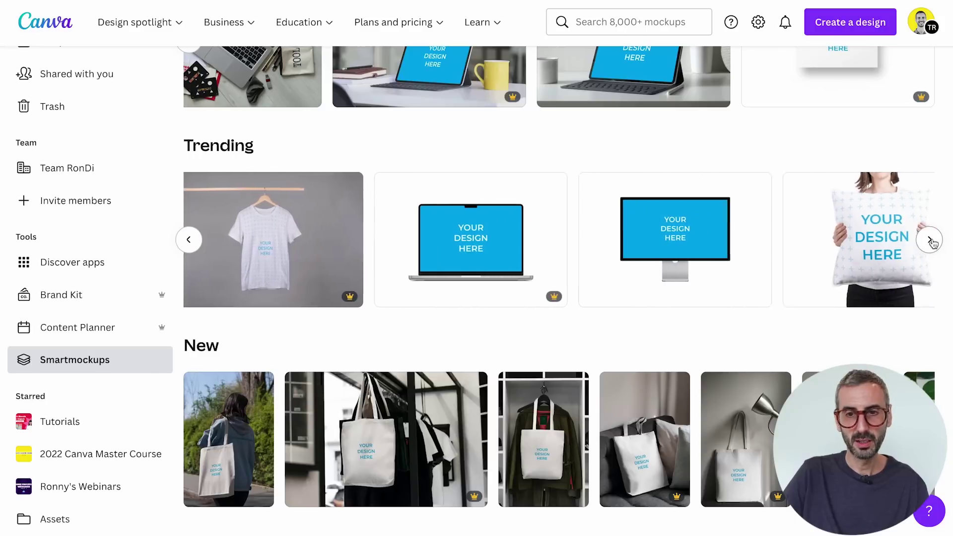
click(930, 241)
click(930, 241)
scroll(417, 361, down, 1)
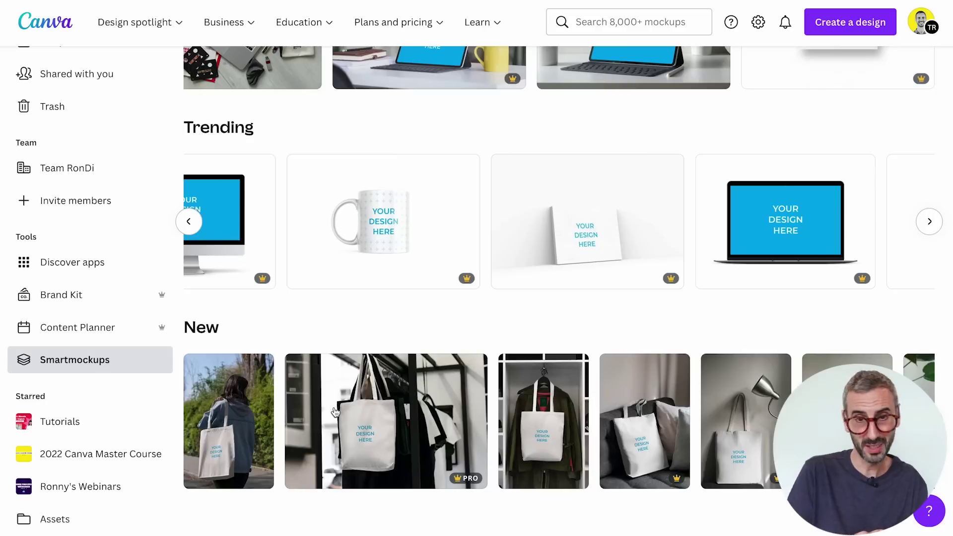
scroll(122, 405, up, 1)
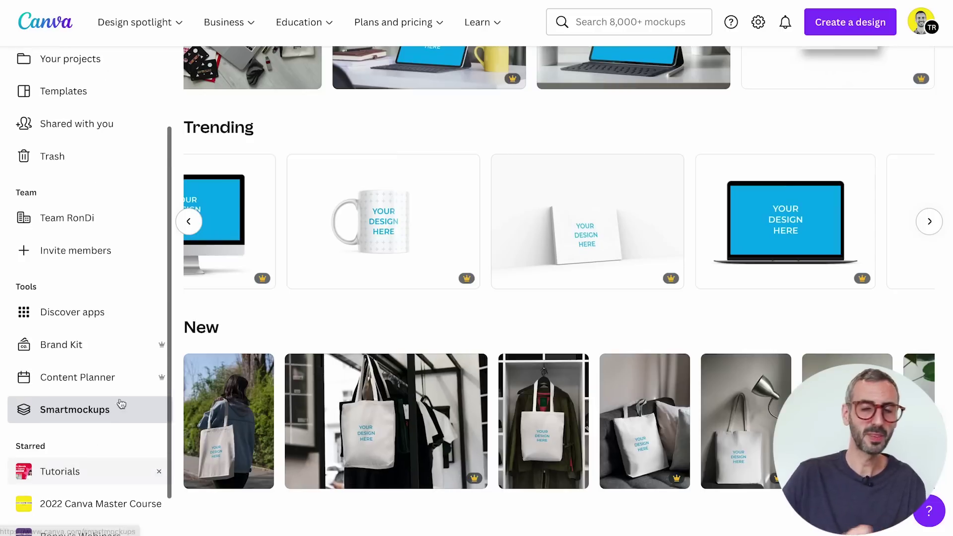
Open the PRO tablet mockup with the yellow mug from Recently used.
scroll(465, 313, up, 8)
scroll(466, 313, down, 1)
scroll(464, 312, down, 3)
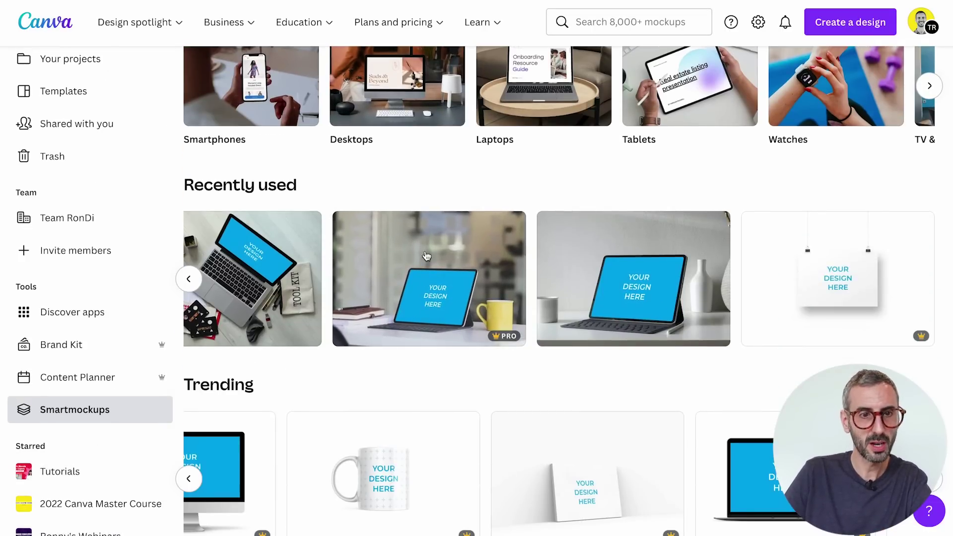
click(416, 286)
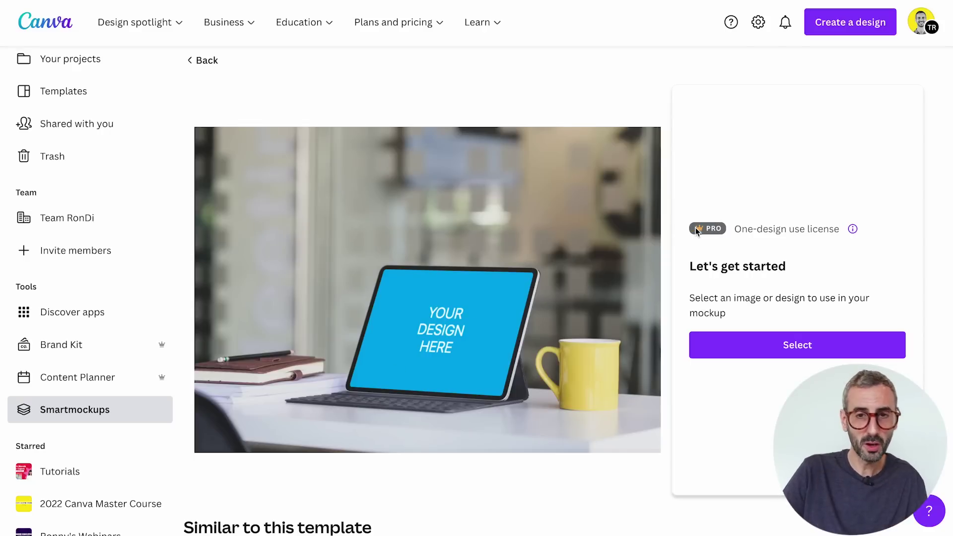
Bring up the Select an image dialog and scroll through the uploaded images.
scroll(745, 288, down, 1)
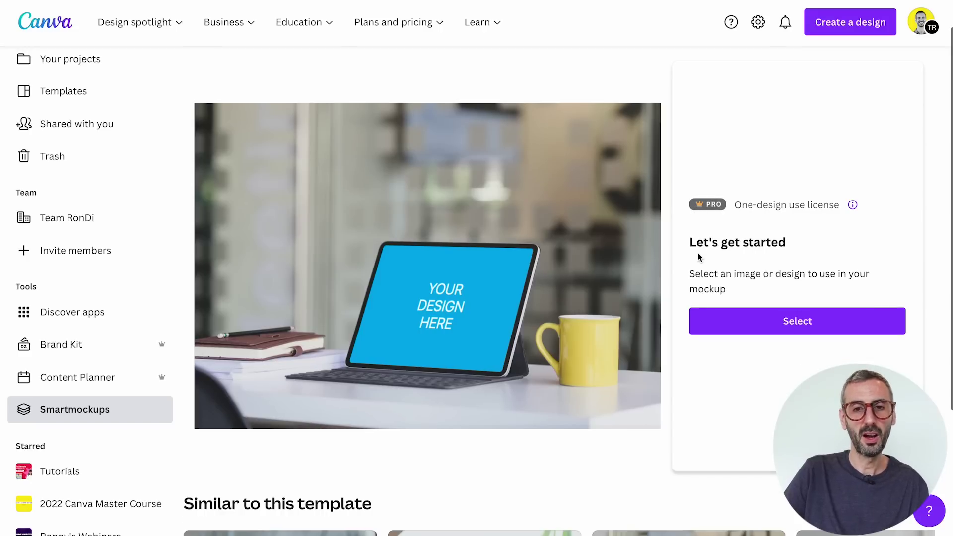
click(801, 321)
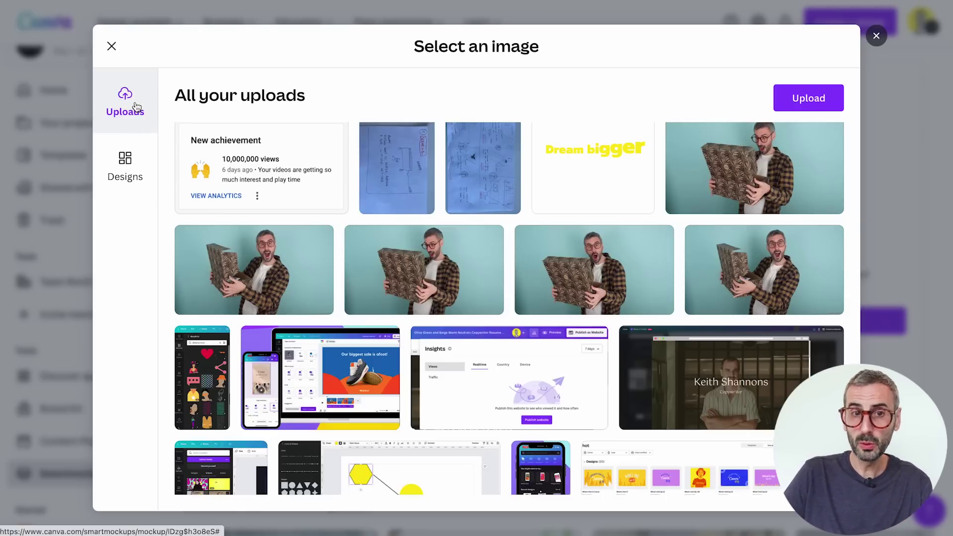
scroll(451, 247, down, 2)
scroll(451, 247, down, 4)
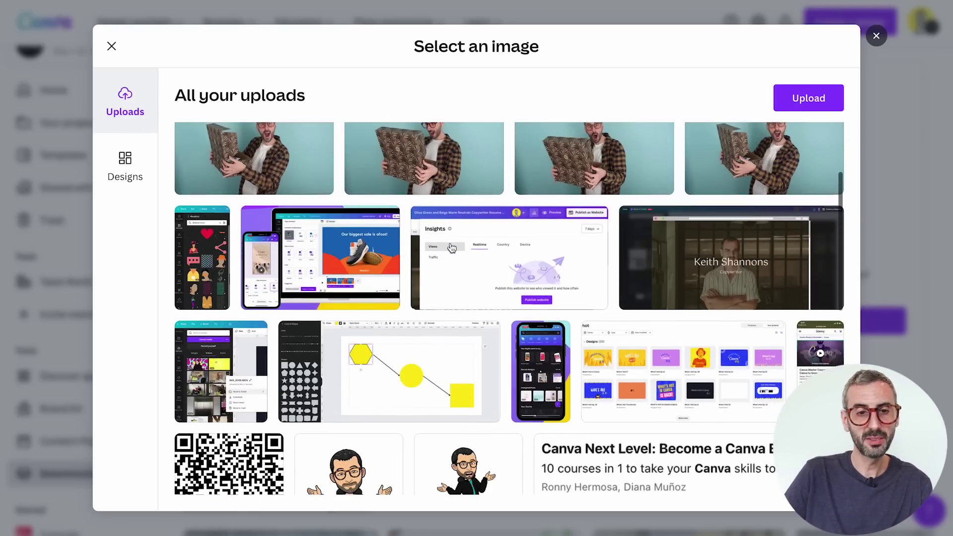
scroll(451, 247, down, 4)
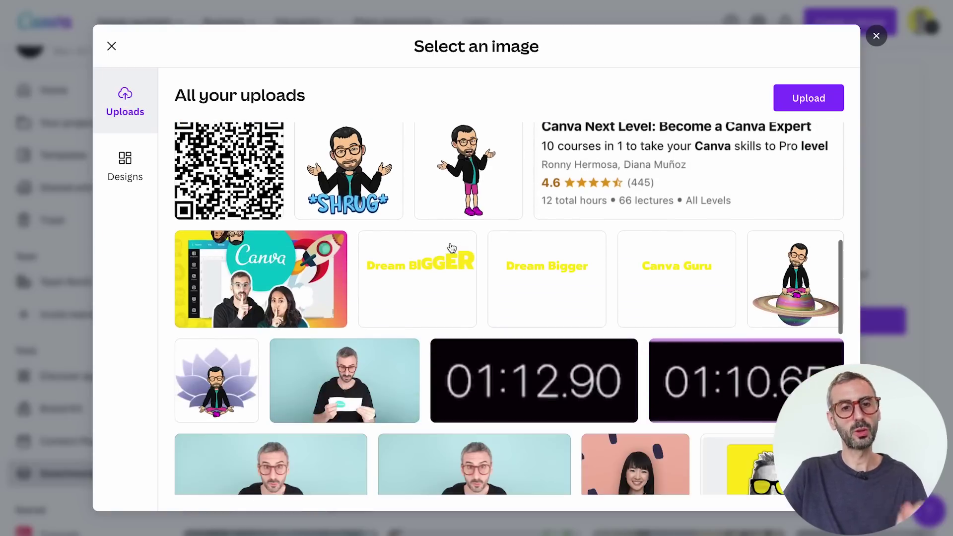
scroll(659, 313, down, 3)
scroll(659, 313, down, 8)
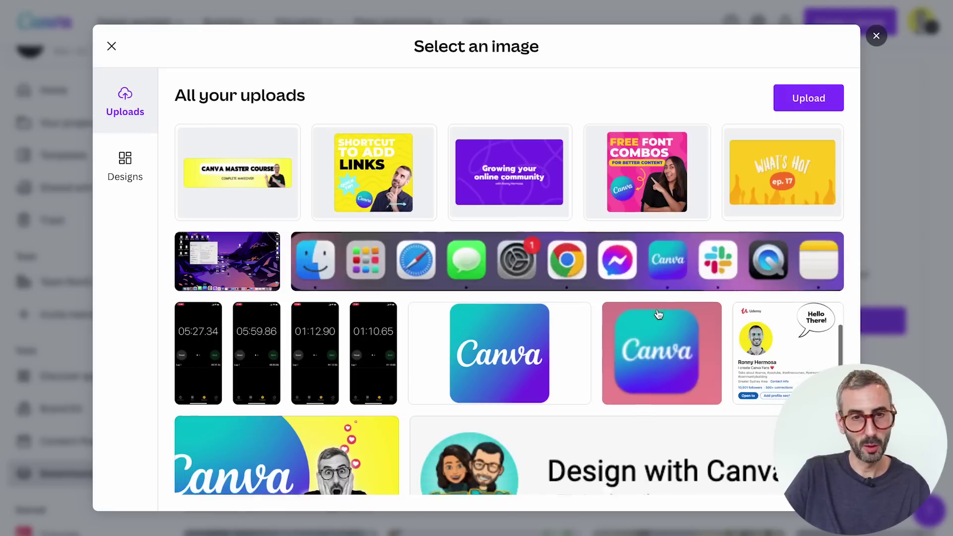
scroll(654, 312, down, 1)
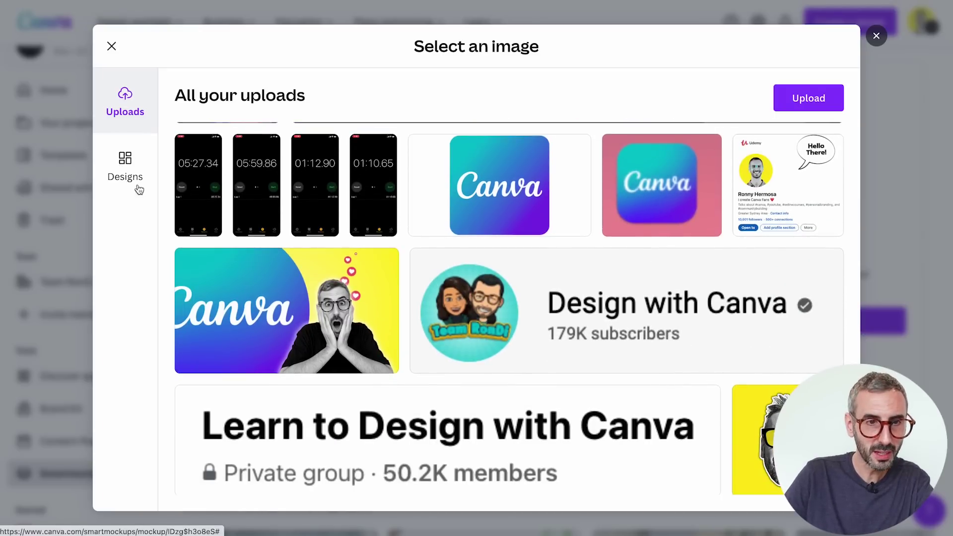
Switch to Designs and choose the Course Thumbnail 2022 design.
click(130, 168)
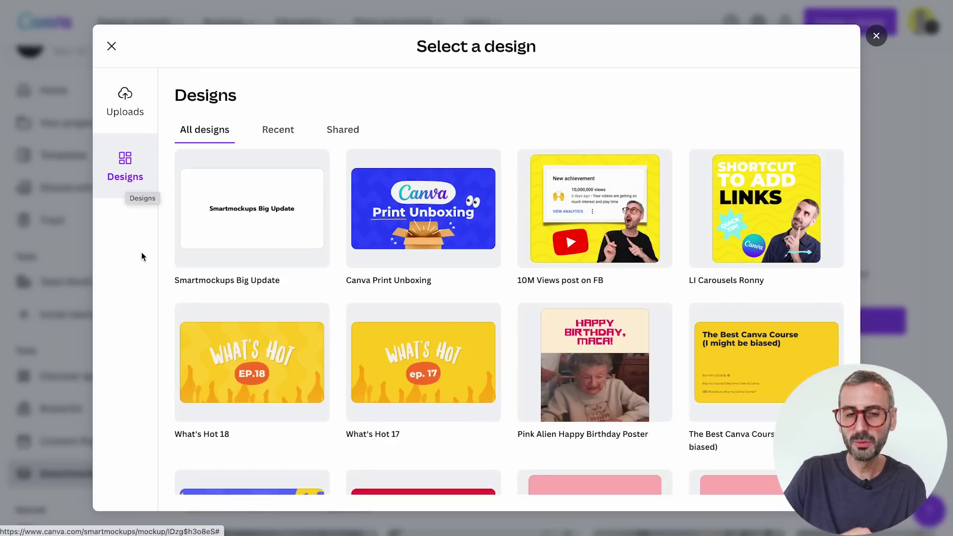
scroll(668, 240, down, 6)
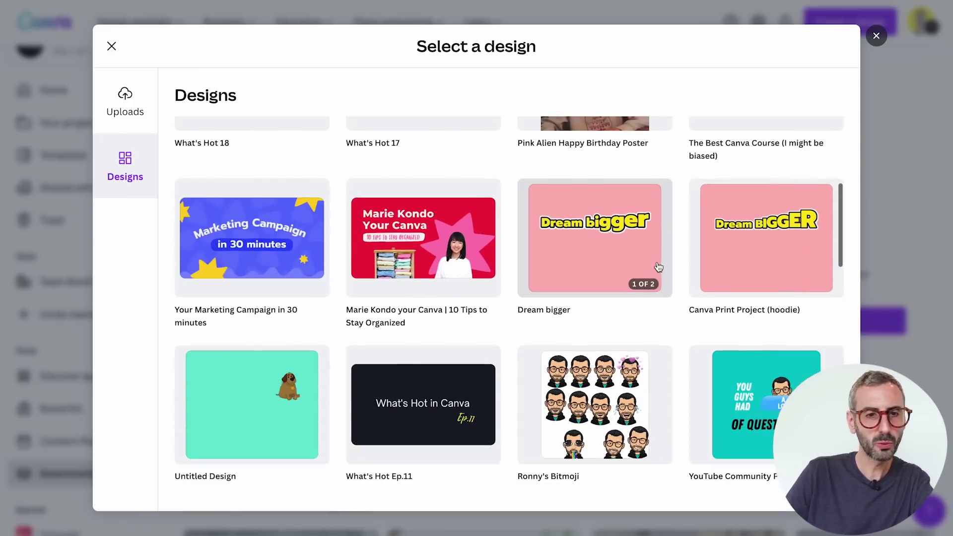
scroll(427, 313, down, 15)
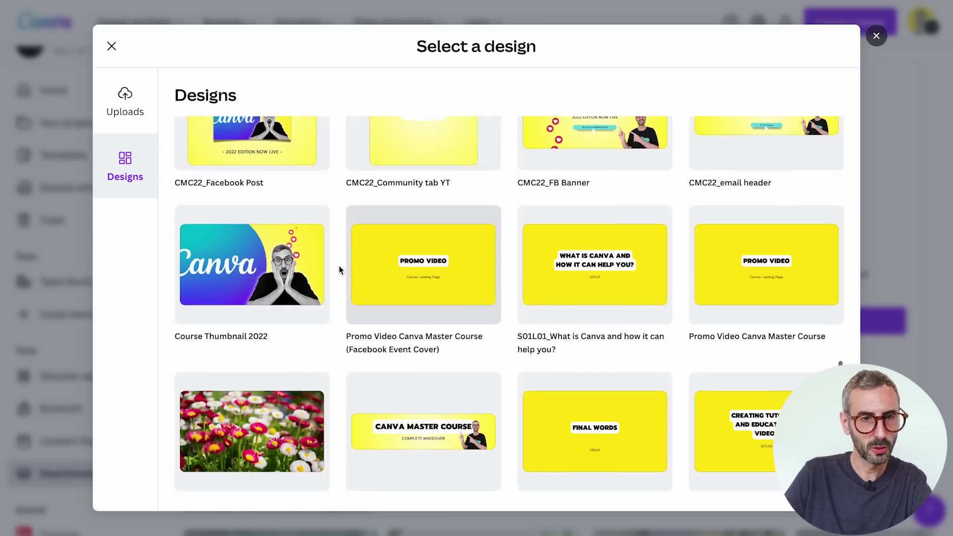
click(248, 279)
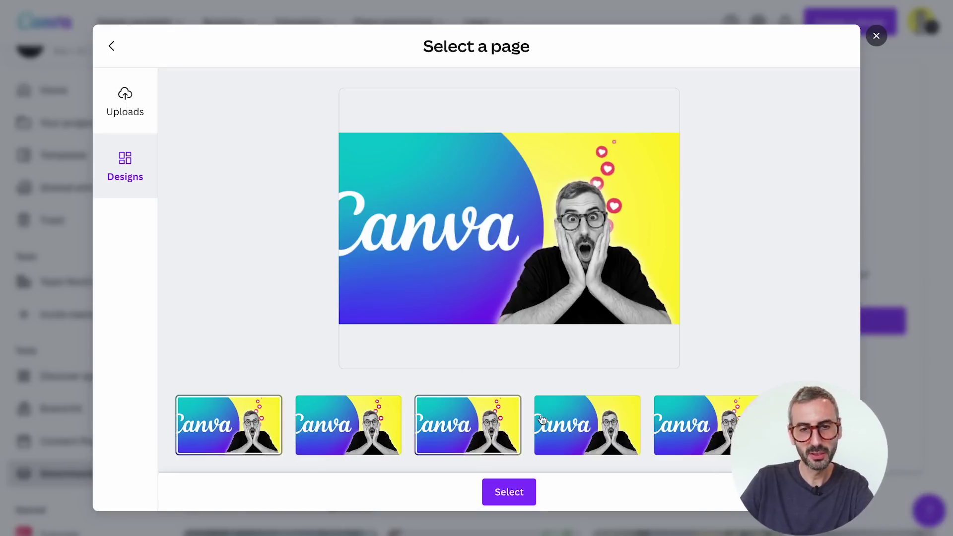
Page through the design's pages and place page 1 on the tablet screen.
click(846, 427)
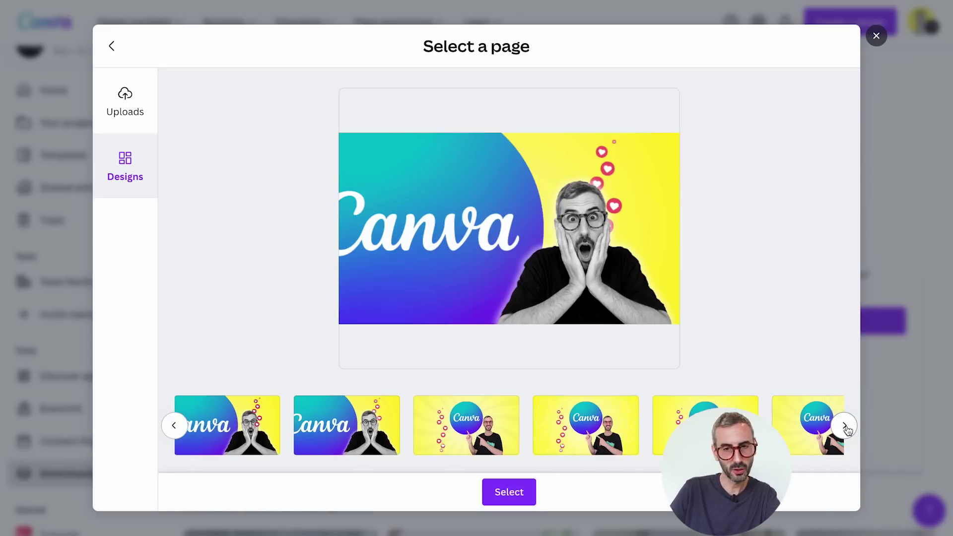
click(846, 428)
click(846, 428)
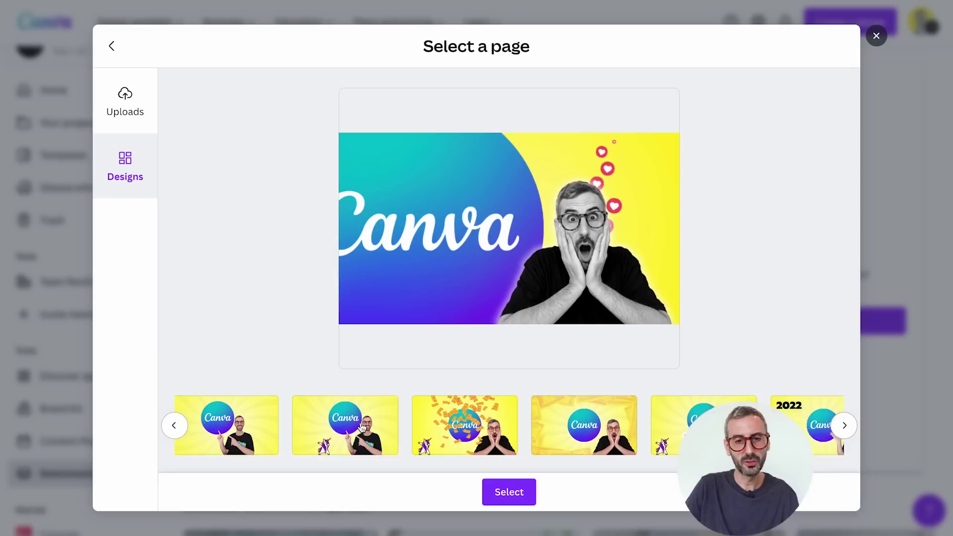
click(180, 434)
click(181, 434)
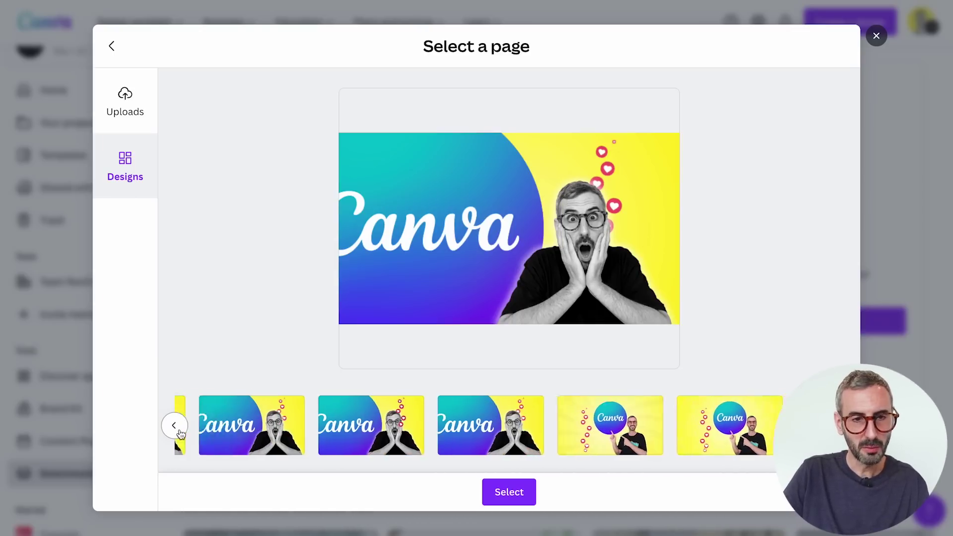
click(184, 433)
click(187, 434)
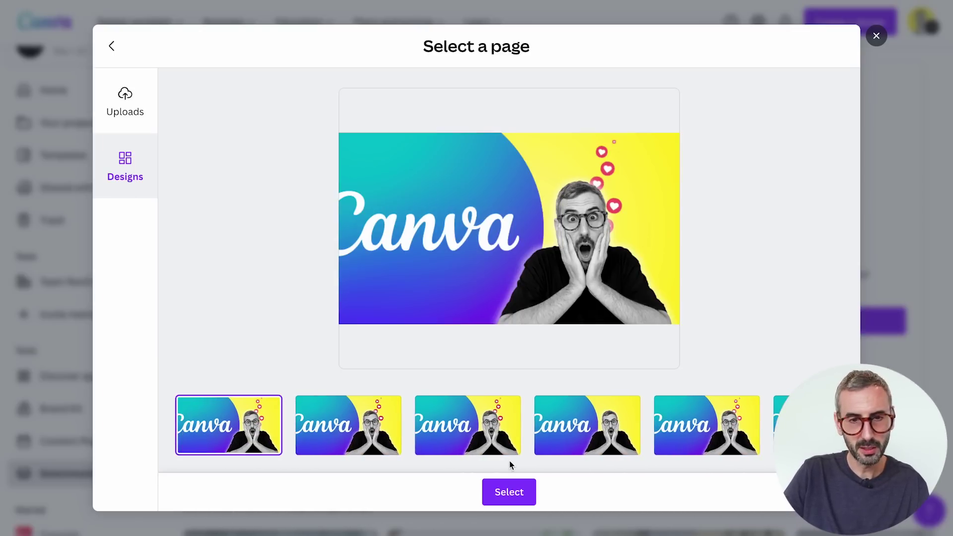
click(507, 491)
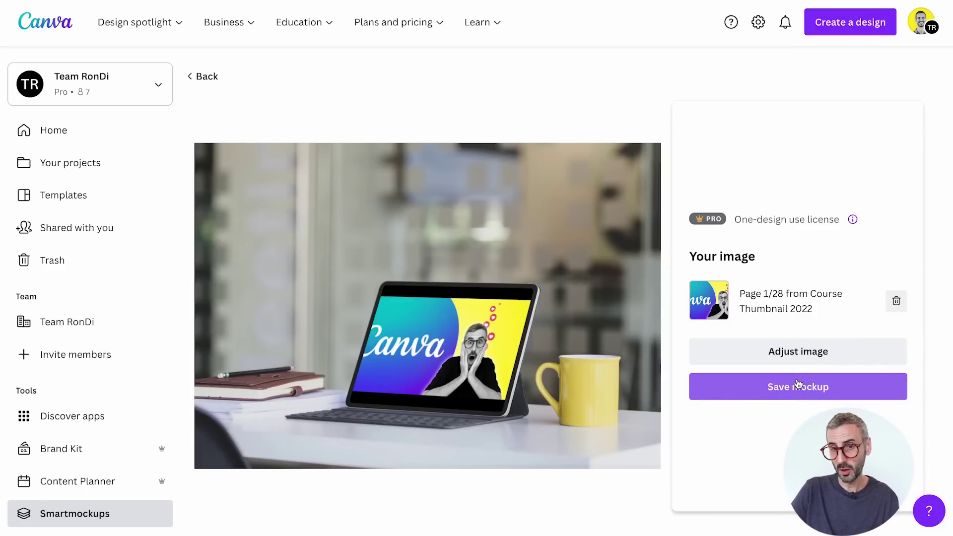
In Adjust image, try repositioning, resizing and Fill sizing for the thumbnail.
click(791, 356)
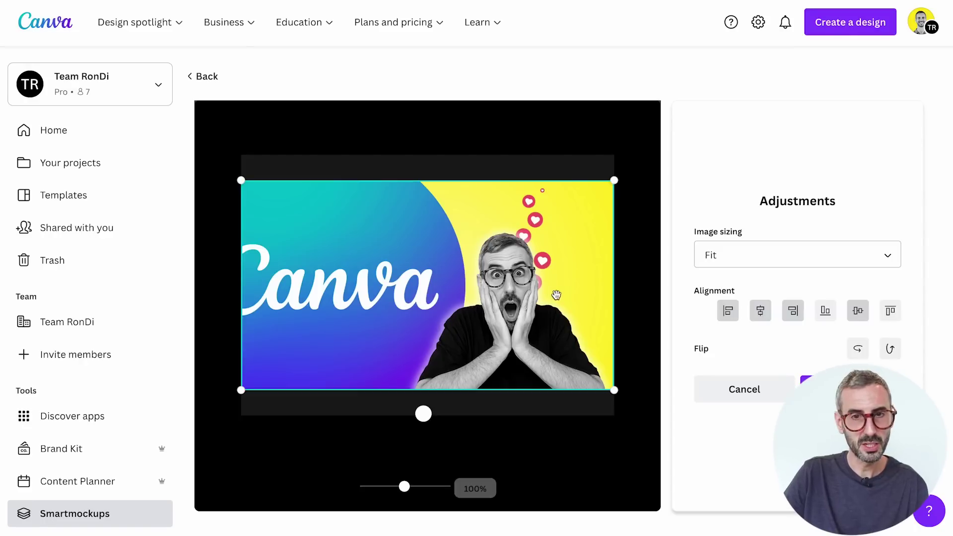
mouse_move(556, 294)
mouse_down()
mouse_move(545, 261)
mouse_move(576, 260)
mouse_move(575, 313)
mouse_move(548, 259)
mouse_move(561, 264)
mouse_move(549, 265)
mouse_up()
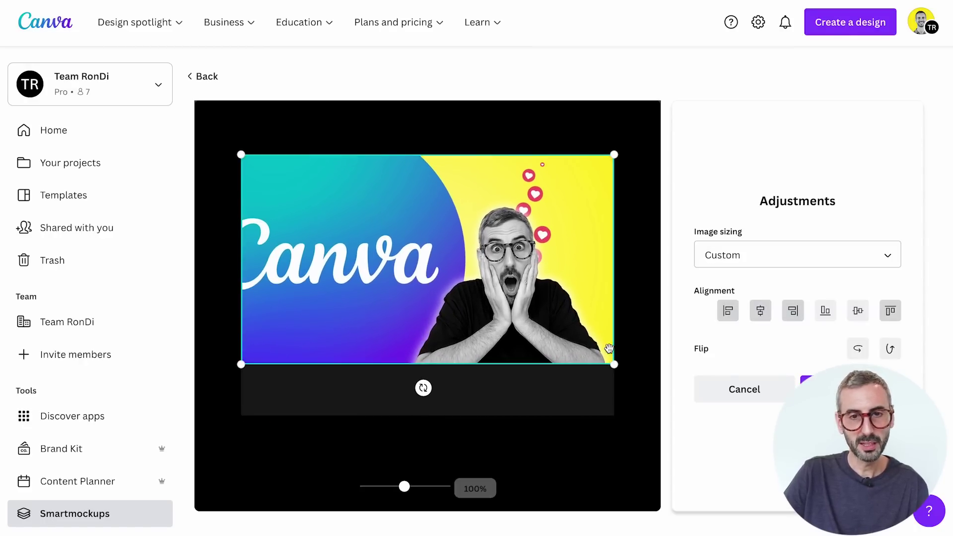
drag(613, 365, 558, 451)
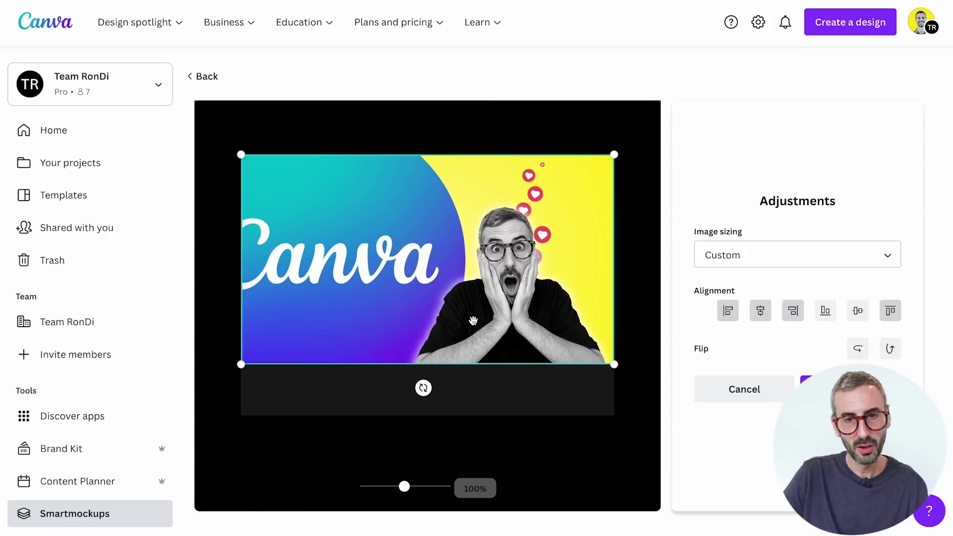
drag(441, 250, 436, 274)
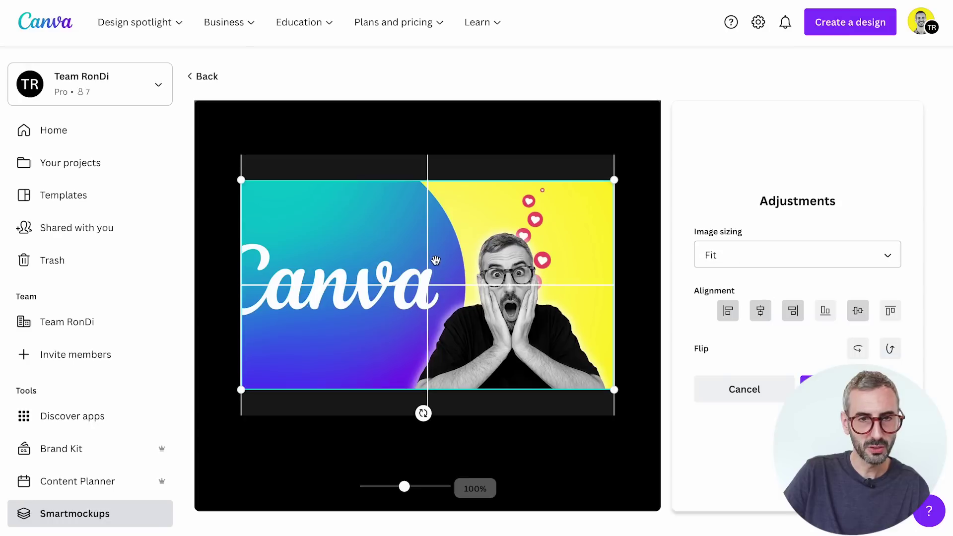
scroll(729, 238, down, 1)
click(729, 238)
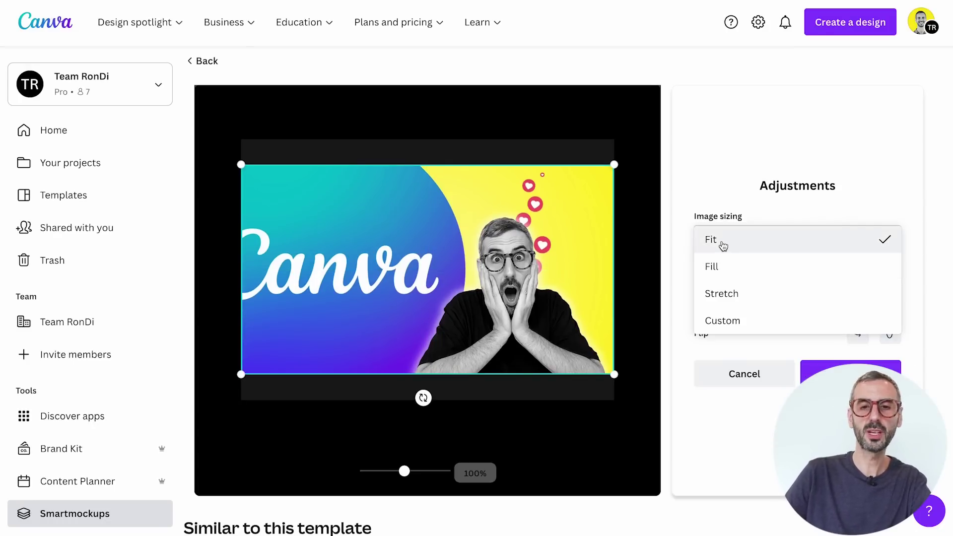
click(715, 267)
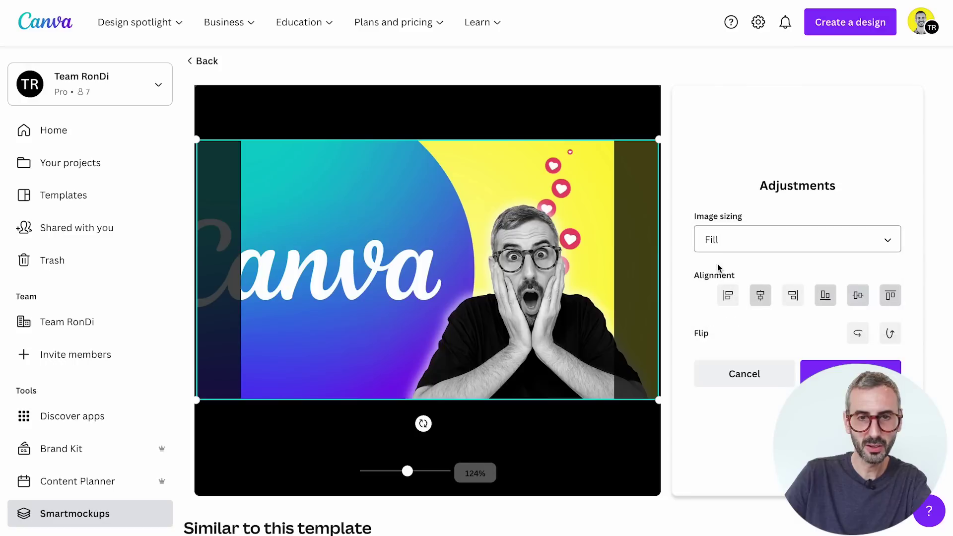
drag(290, 272, 400, 282)
Set Image sizing back to Fit and save the image adjustments.
click(717, 246)
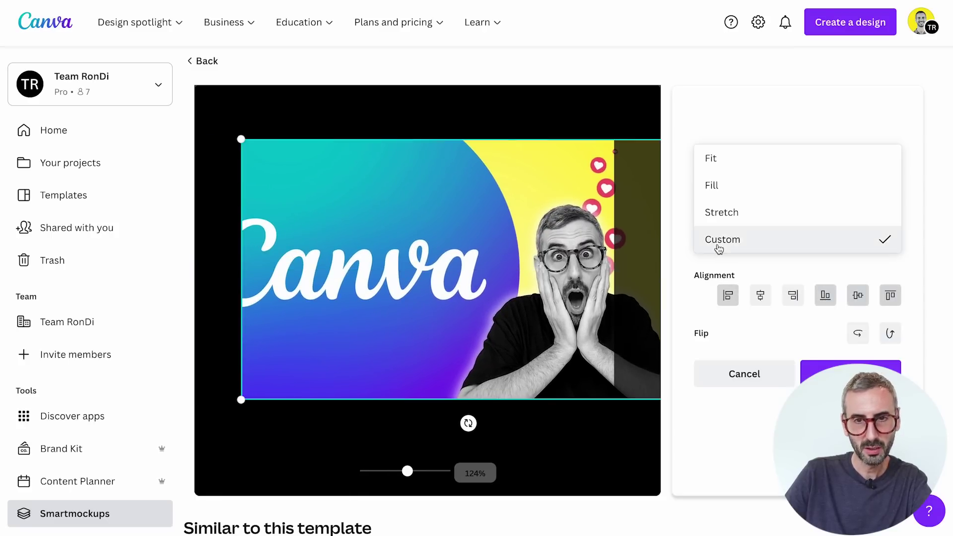
click(724, 159)
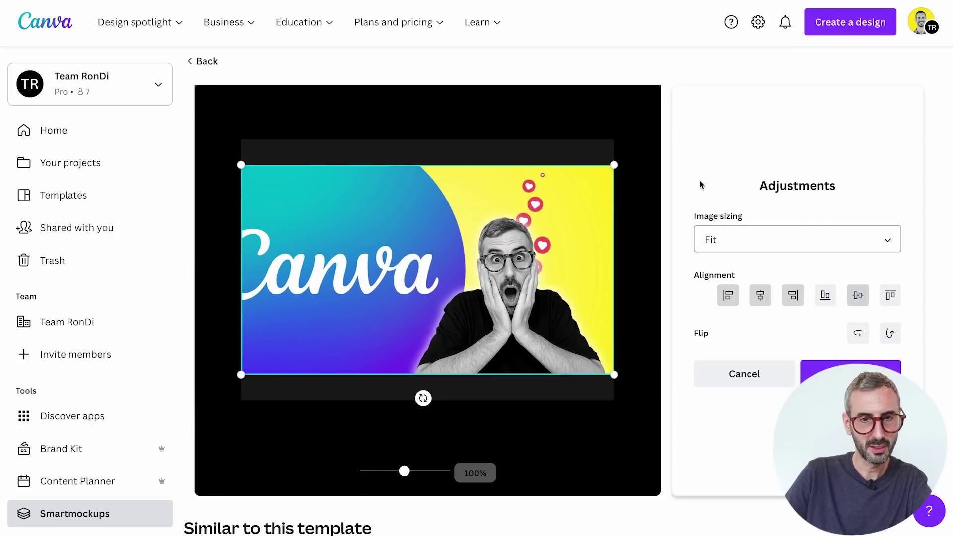
click(762, 243)
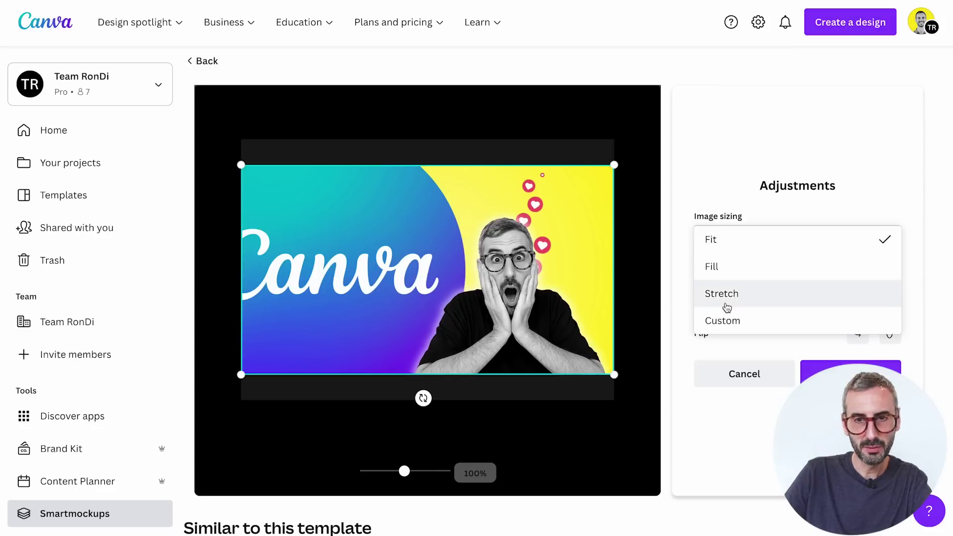
click(742, 187)
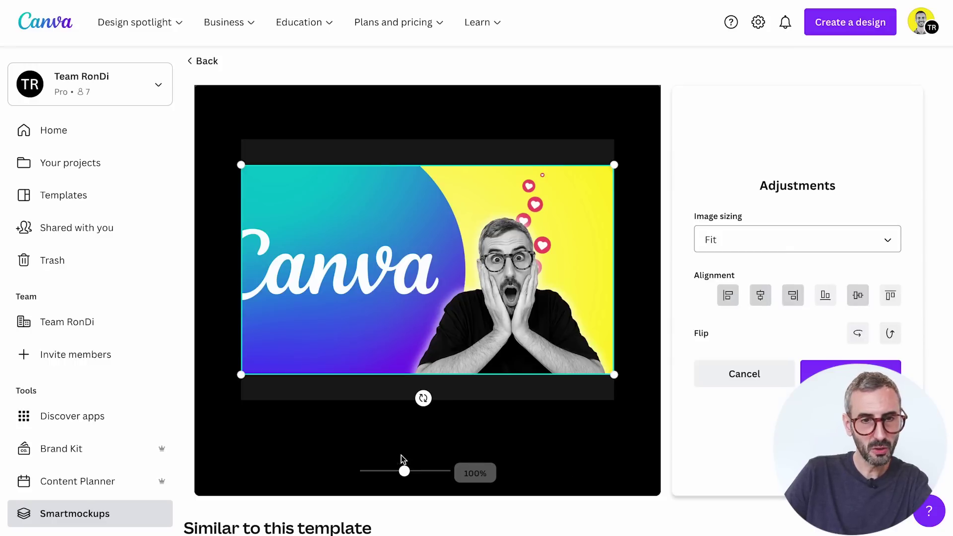
click(847, 377)
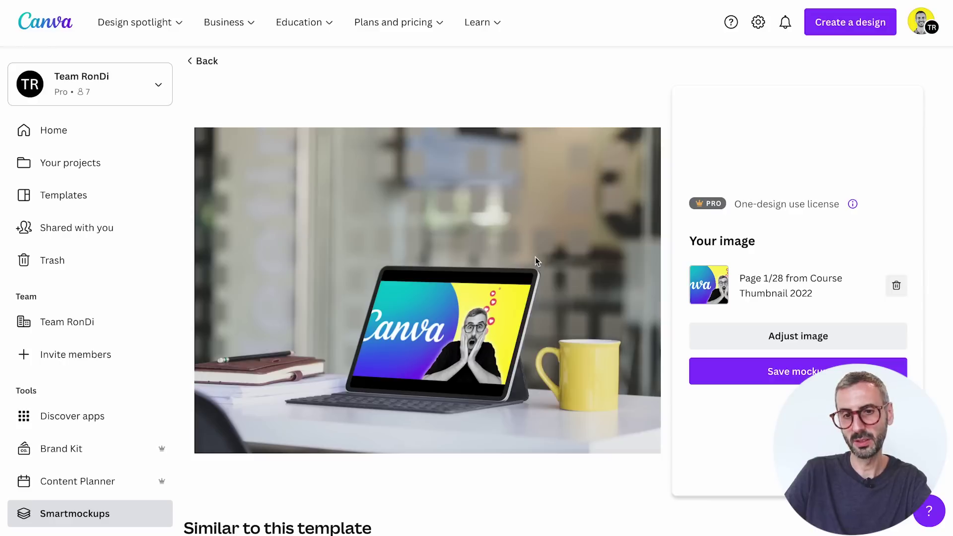
Save the finished tablet mockup with Save mockup.
scroll(535, 266, down, 1)
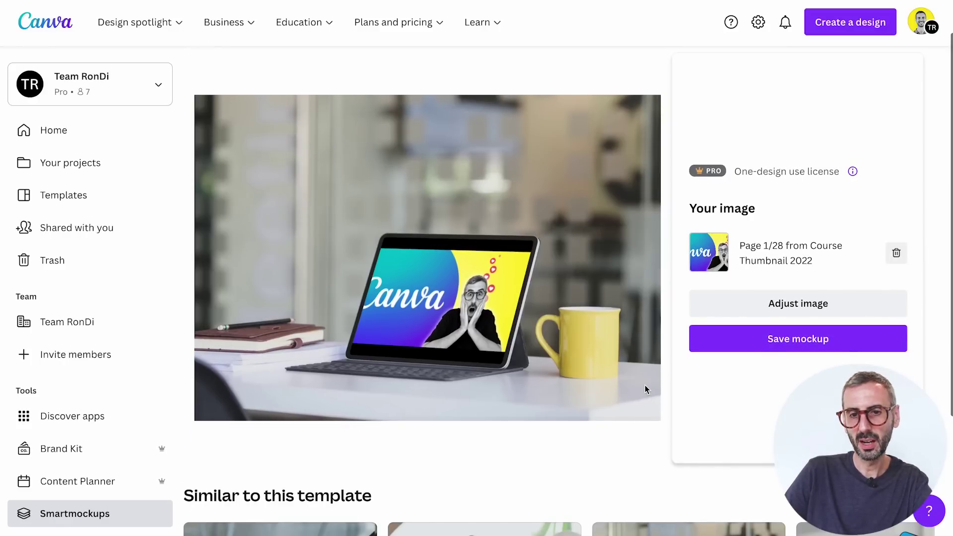
click(816, 342)
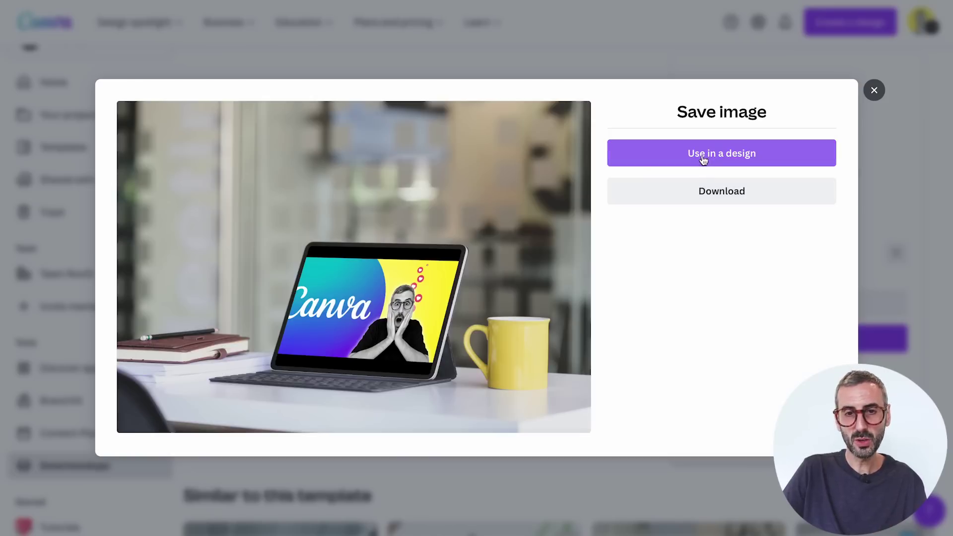
Use the saved mockup in a design, choosing Facebook Post as the design type.
click(731, 154)
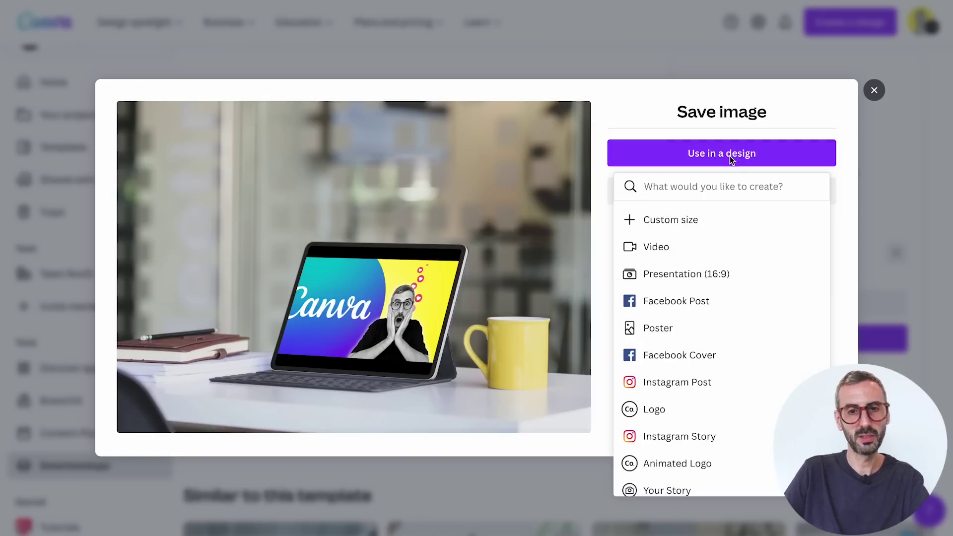
scroll(711, 222, down, 1)
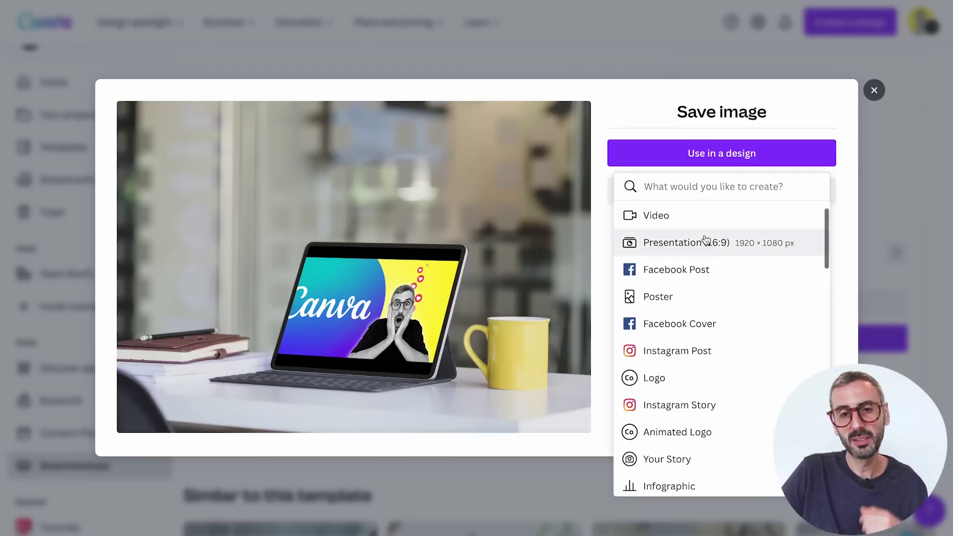
scroll(711, 280, down, 2)
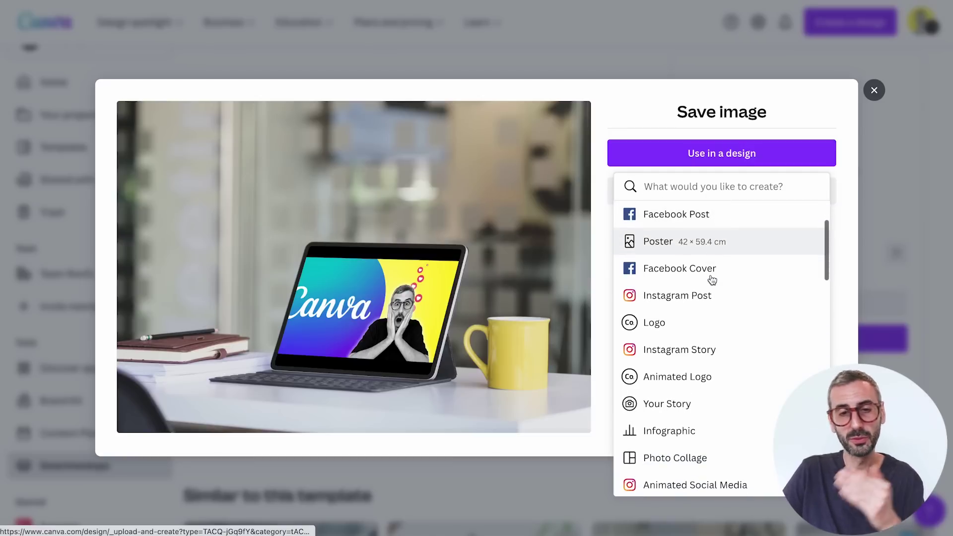
scroll(712, 278, down, 1)
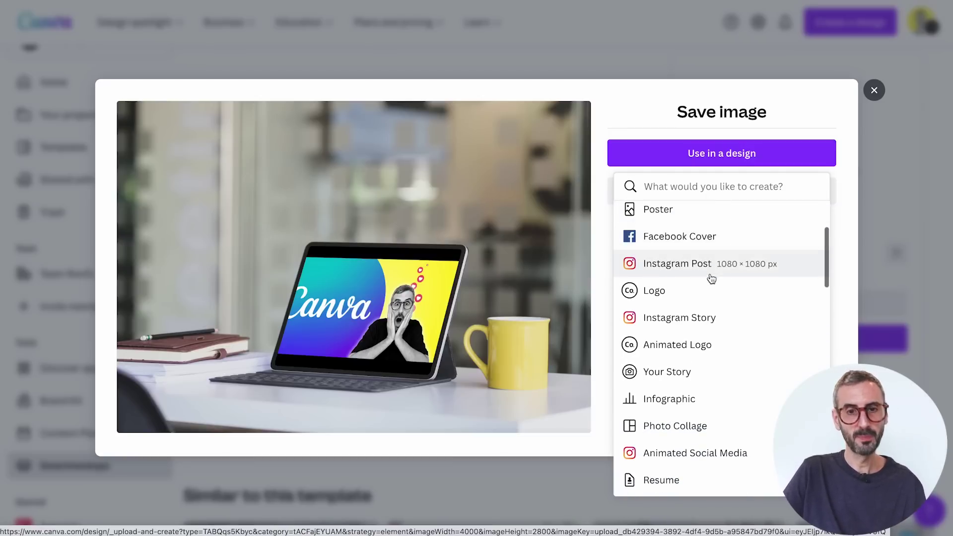
scroll(710, 273, up, 3)
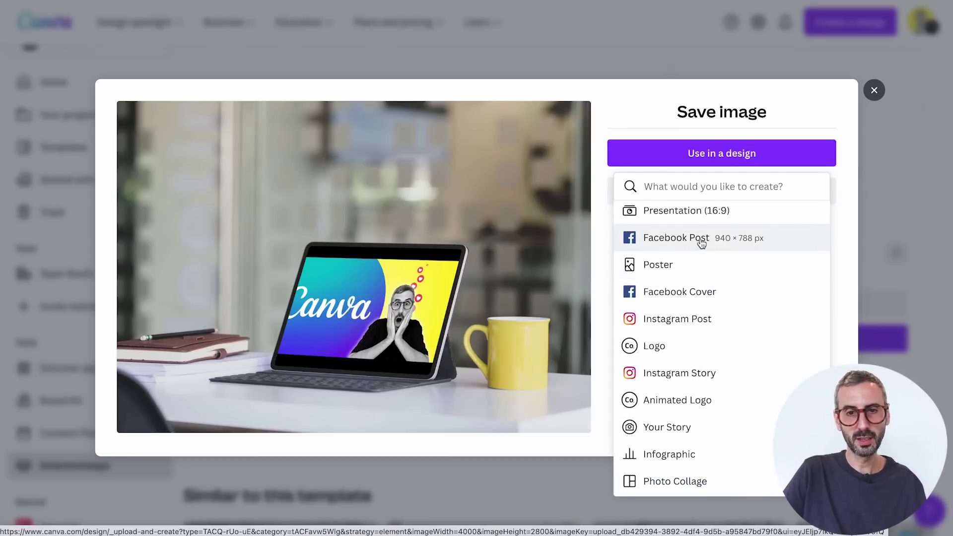
click(702, 239)
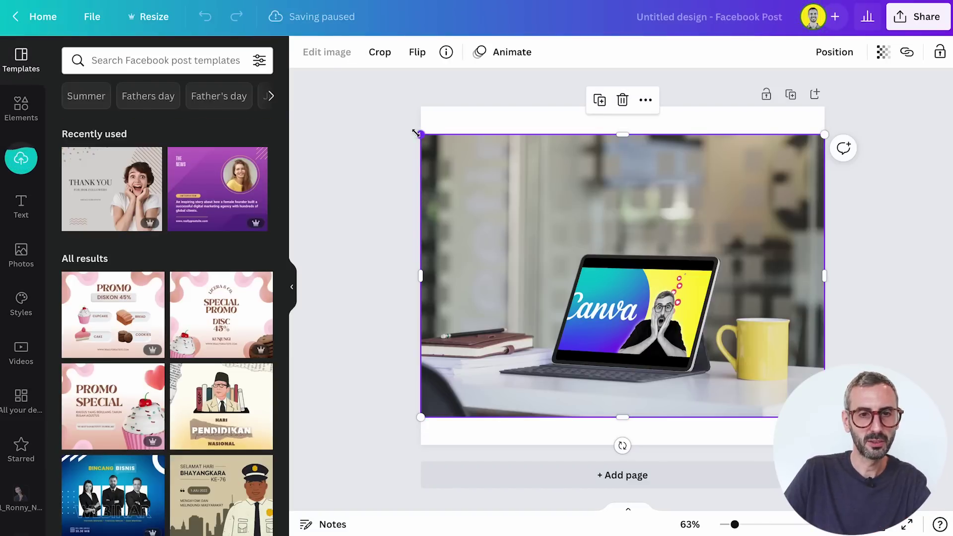
Drag the mockup's corners outward and shift it left until it covers the post.
drag(416, 133, 381, 107)
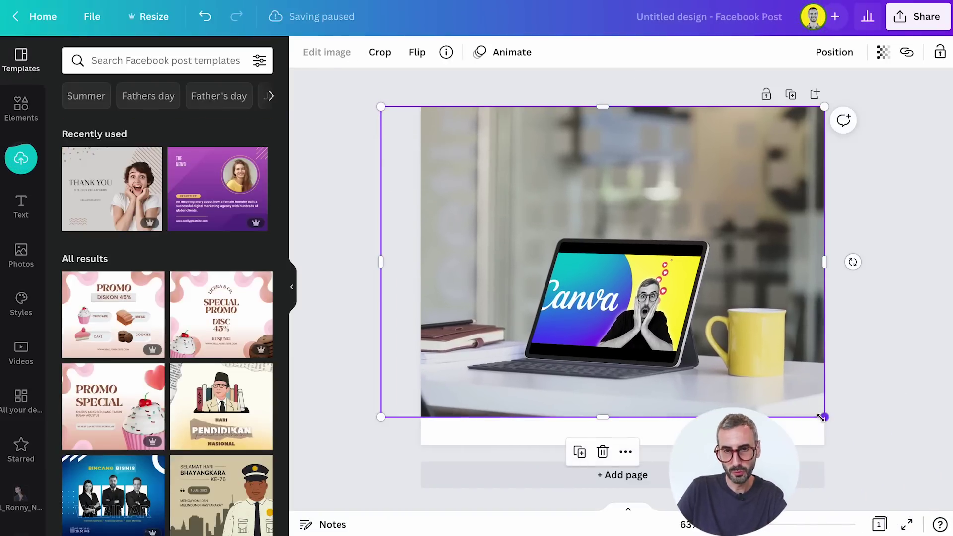
drag(823, 418, 854, 438)
drag(860, 442, 860, 442)
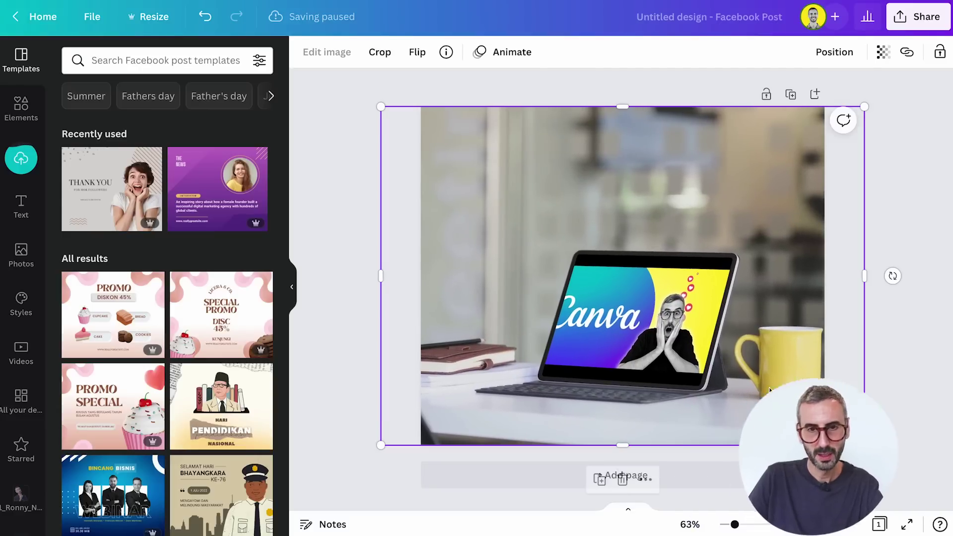
drag(722, 344, 700, 344)
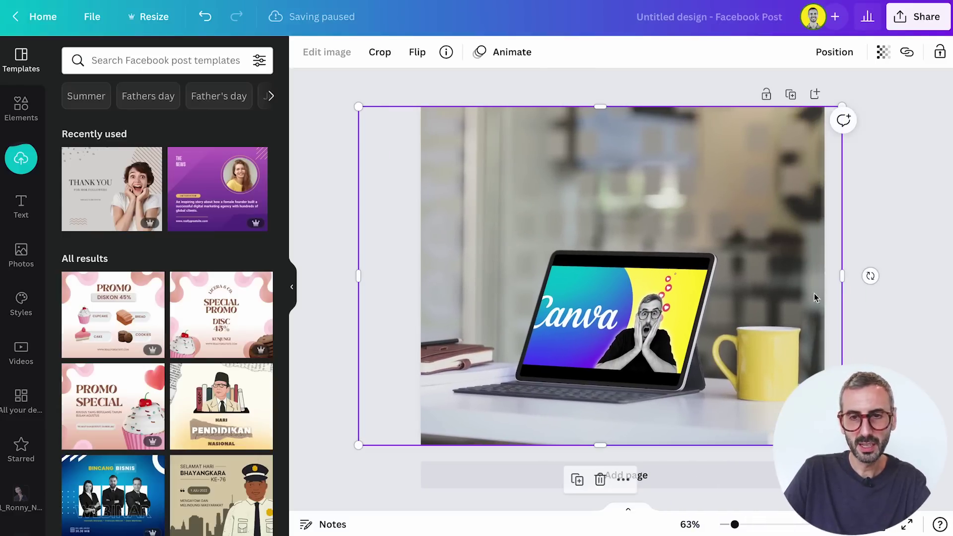
click(900, 258)
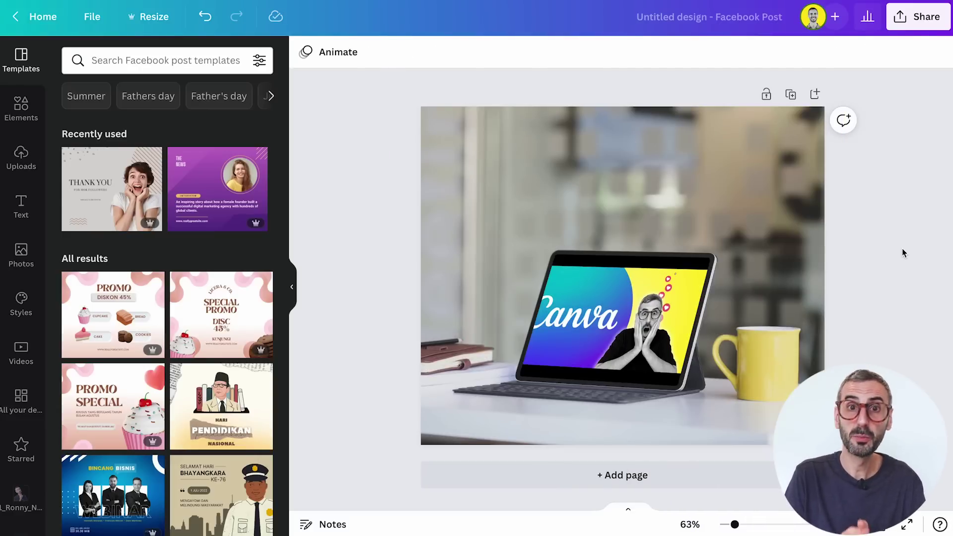